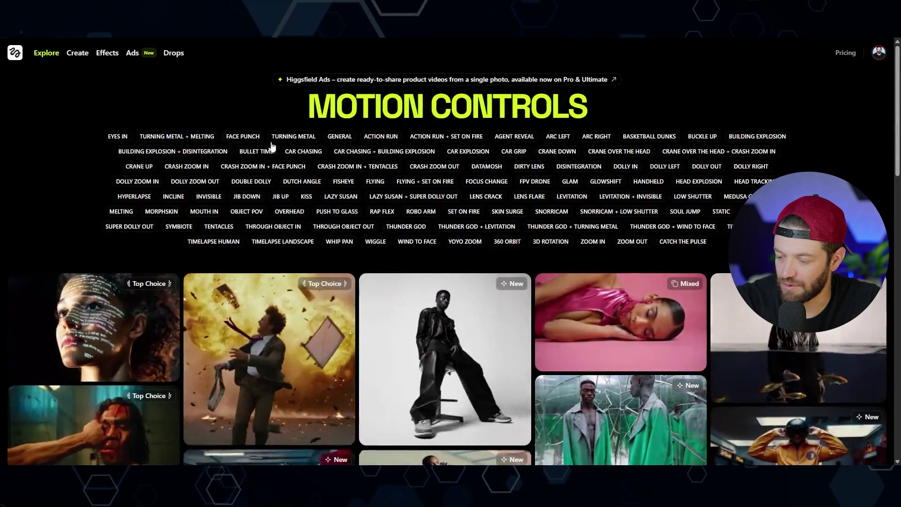
# Browse the motion control presets in the Explore gallery
pyautogui.scroll(-10, 274, 145)
pyautogui.scroll(-6, 274, 148)
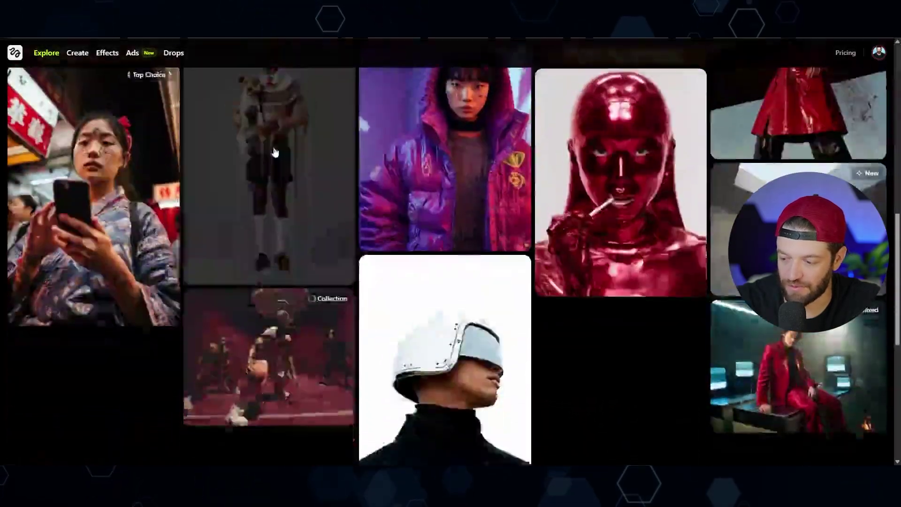
pyautogui.scroll(15, 351, 202)
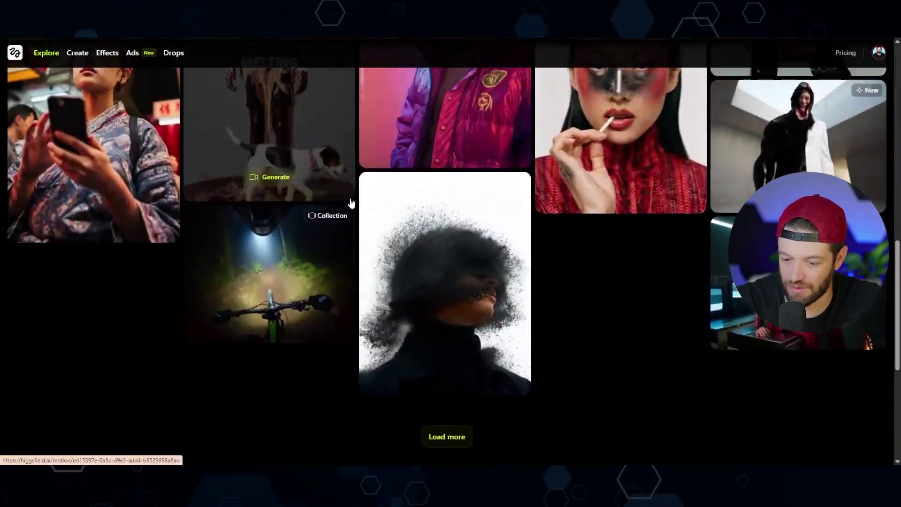
pyautogui.scroll(10, 307, 242)
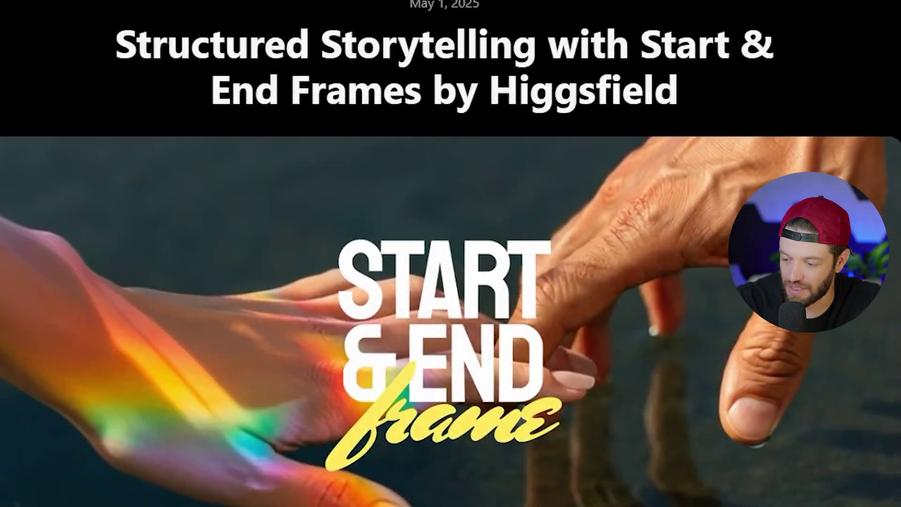
# Look through the Start & End Frames article and play its ice cream truck demo video with sound on
pyautogui.scroll(-20, 450, 254)
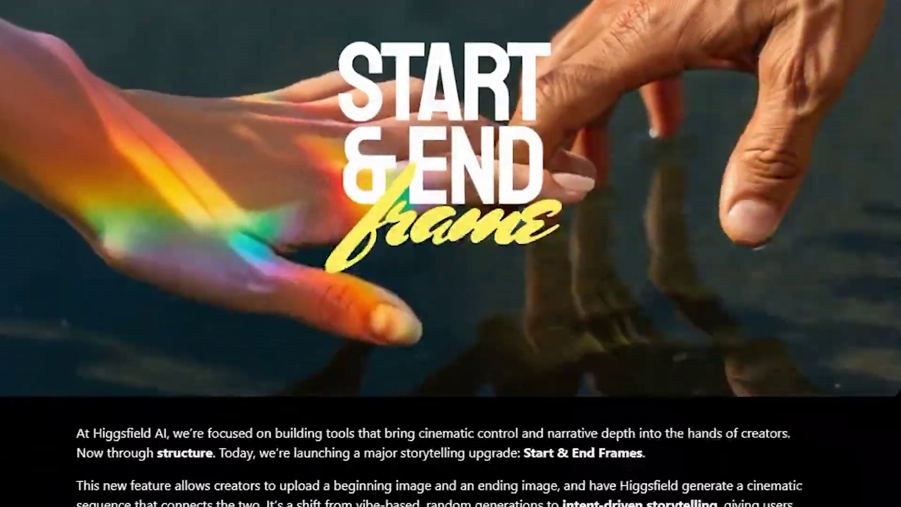
pyautogui.scroll(-2, 84, 347)
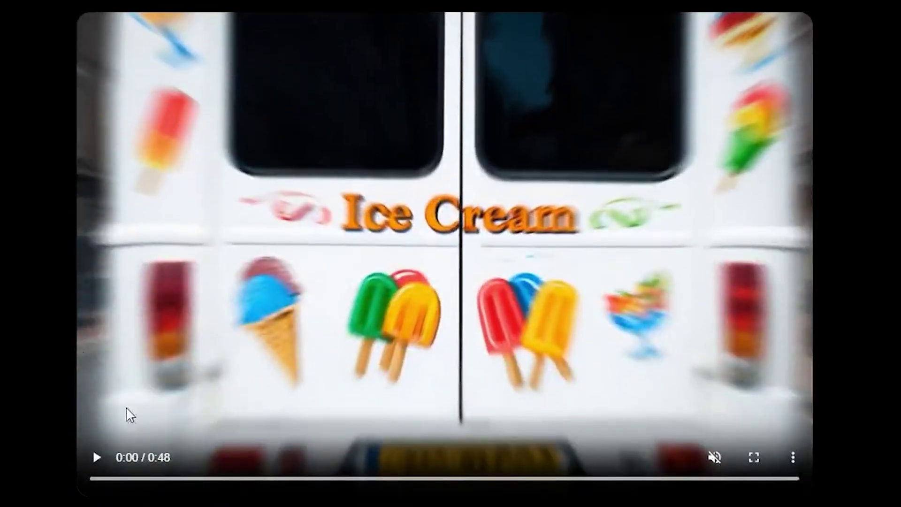
pyautogui.click(98, 457)
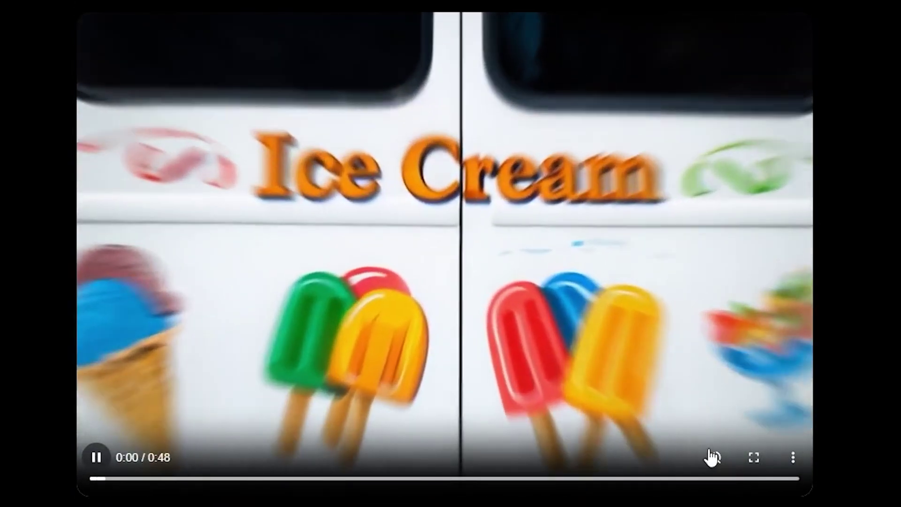
pyautogui.click(714, 457)
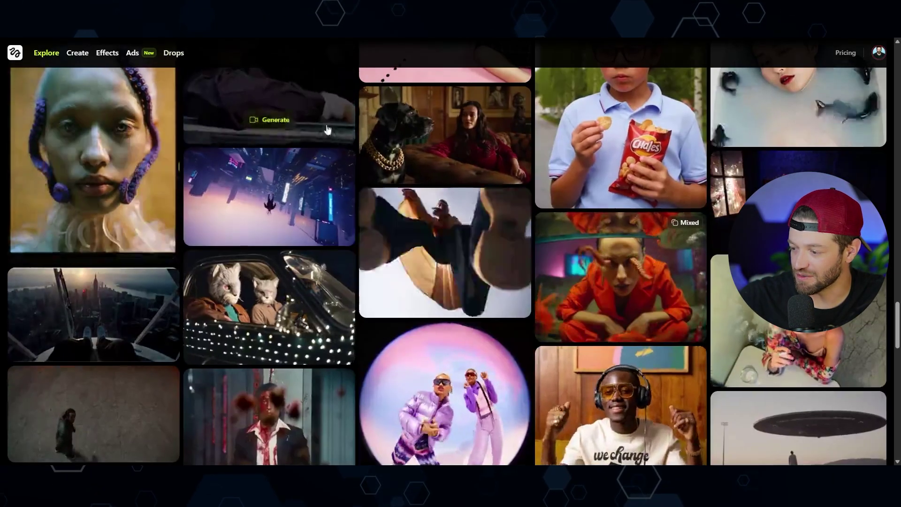
# Find the 360 Orbit motion in the gallery and open it for video generation
pyautogui.scroll(-4, 331, 183)
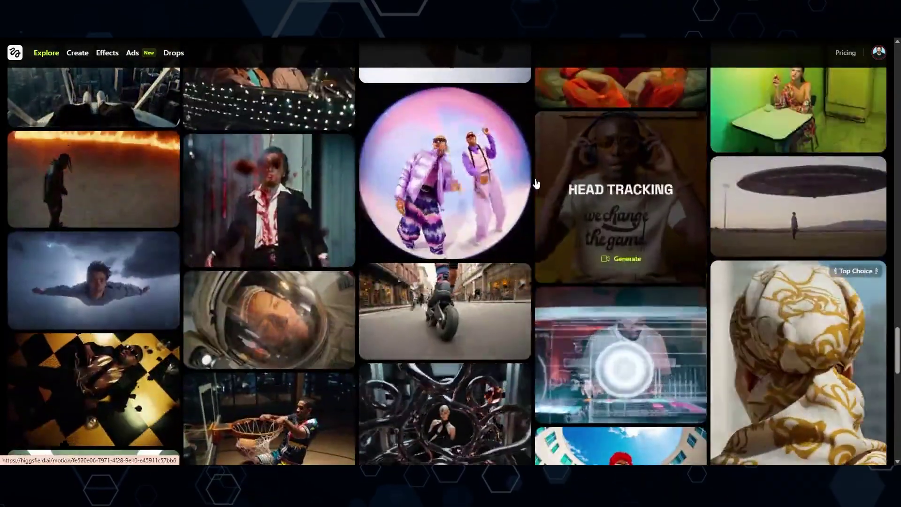
pyautogui.scroll(-2, 563, 188)
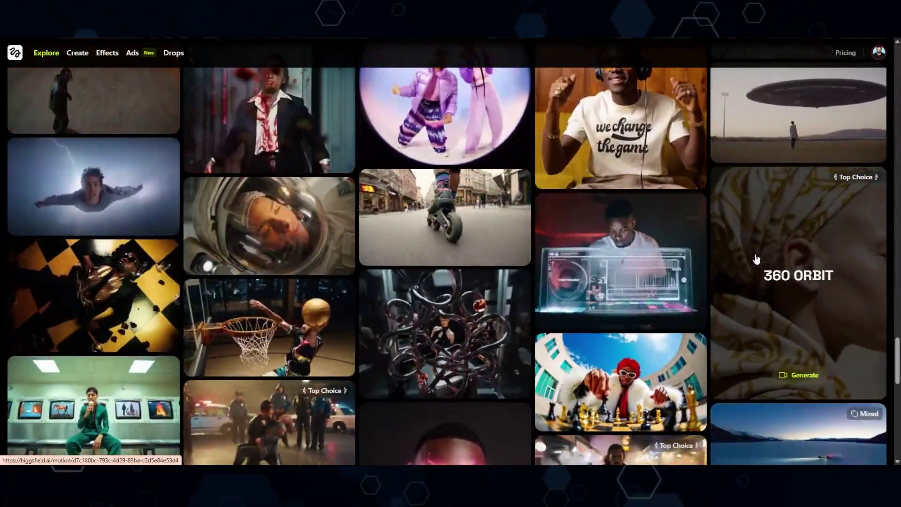
pyautogui.click(761, 247)
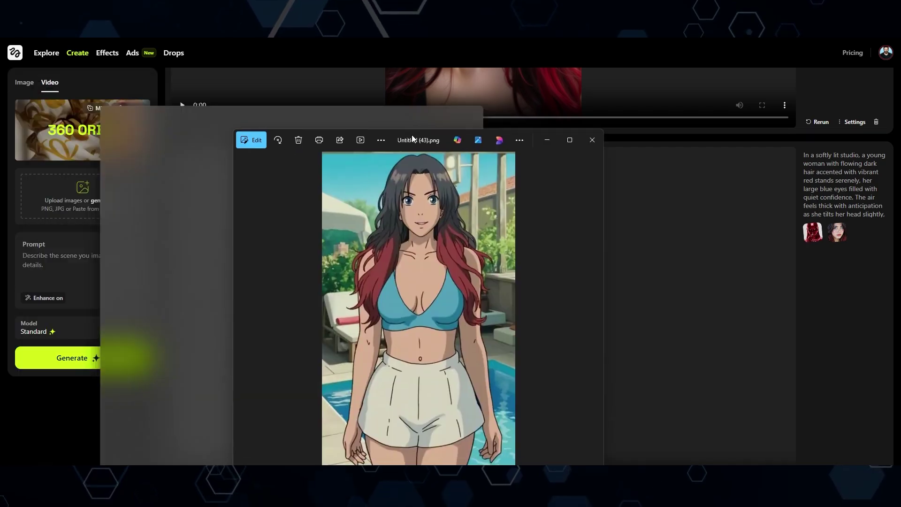
# Arrange the anime and photorealistic images of the poolside woman side by side for comparison
pyautogui.moveTo(404, 139); pyautogui.dragTo(347, 76)
pyautogui.moveTo(287, 206); pyautogui.dragTo(627, 79)
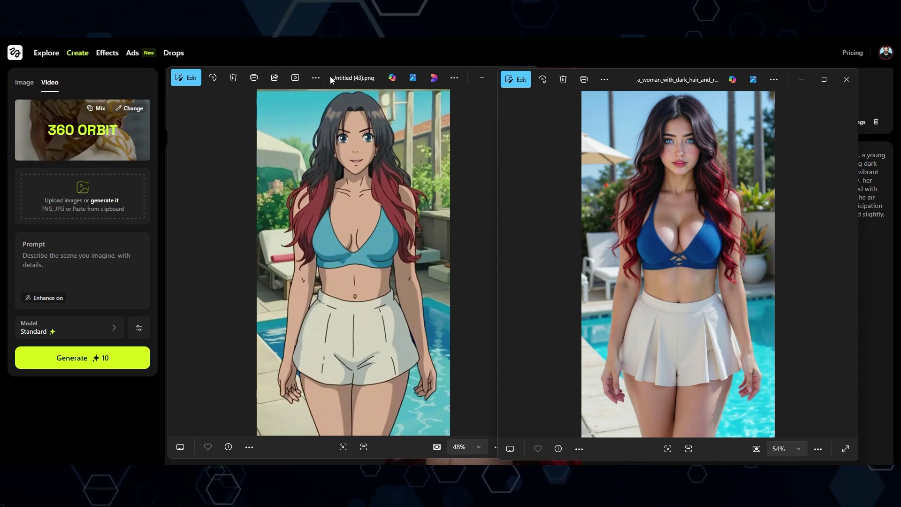
pyautogui.moveTo(331, 76); pyautogui.dragTo(315, 77)
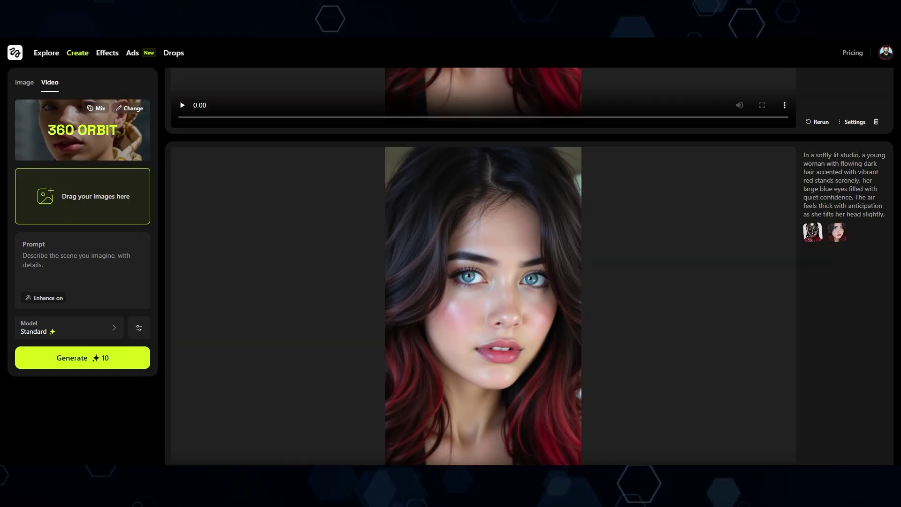
# Upload the anime image as start frame and the realistic image as end frame, with the prompt "the camera orbits around the woman"
pyautogui.moveTo(77, 199); pyautogui.dragTo(77, 201)
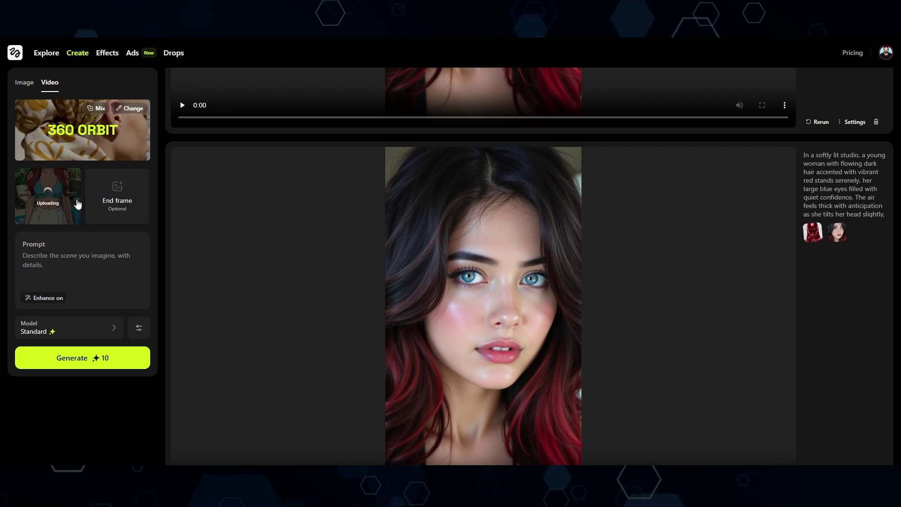
pyautogui.moveTo(184, 287); pyautogui.dragTo(104, 211)
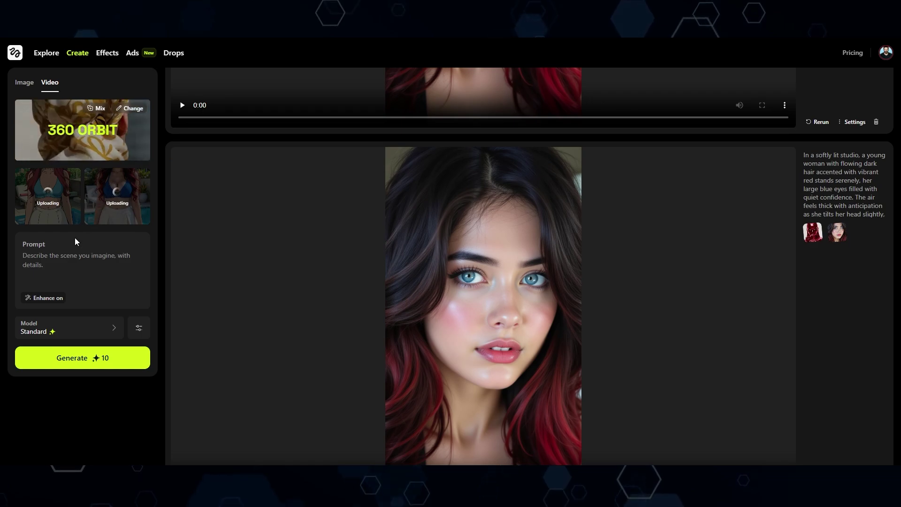
pyautogui.click(20, 262)
pyautogui.write('the camera orbits around the woman')
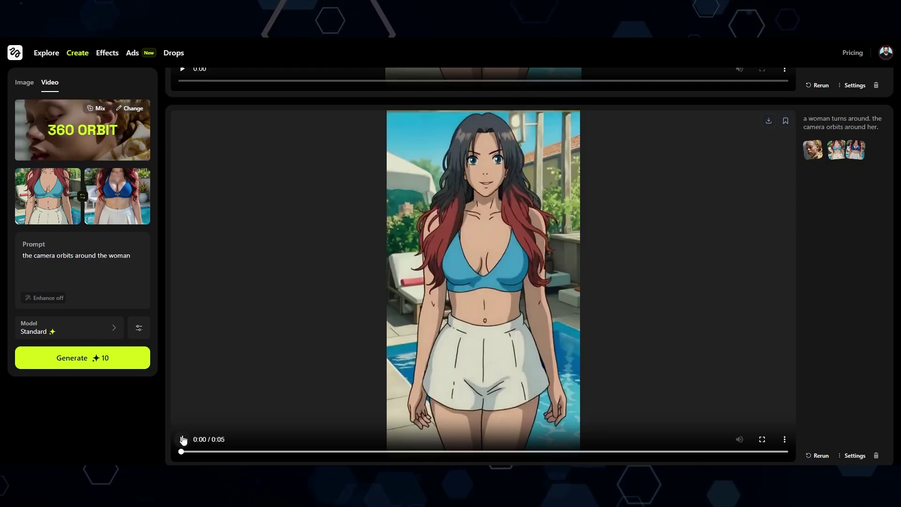
# Play and compare the generated 360 Orbit videos that turn the anime woman into the realistic one
pyautogui.click(183, 439)
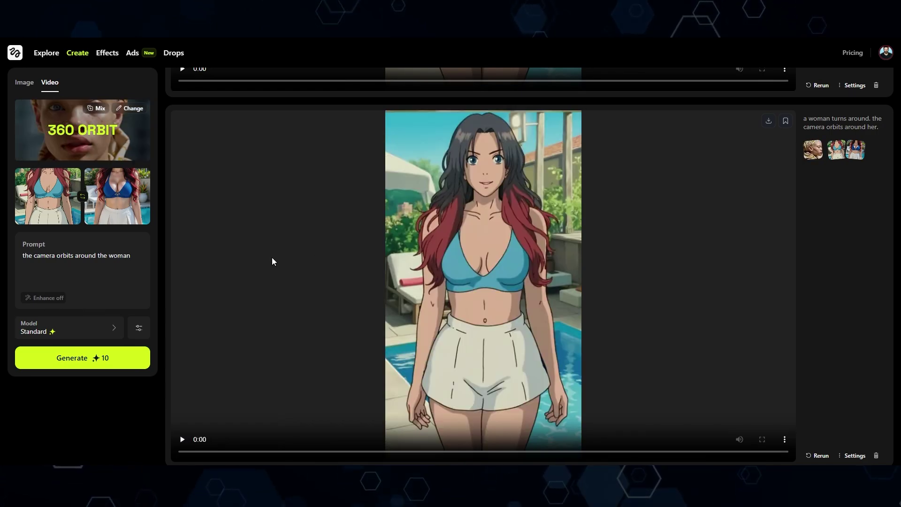
pyautogui.scroll(-5, 272, 257)
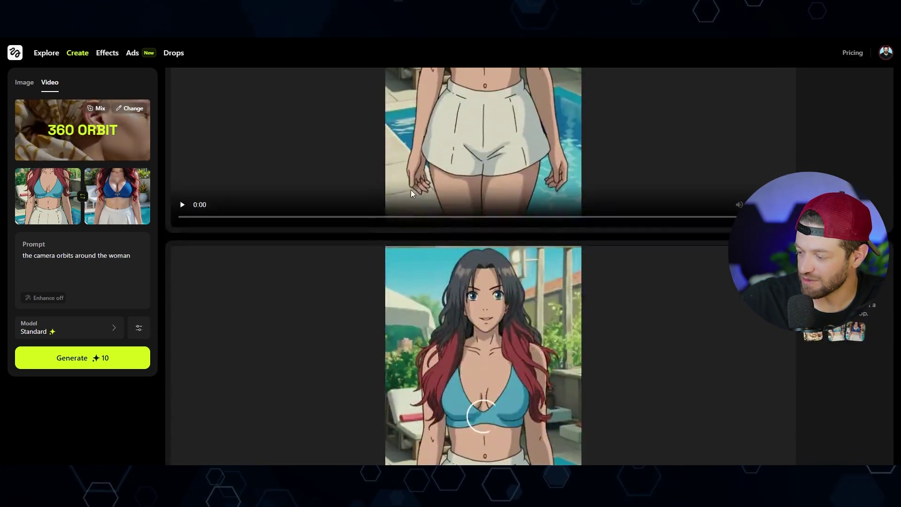
pyautogui.scroll(-8, 412, 193)
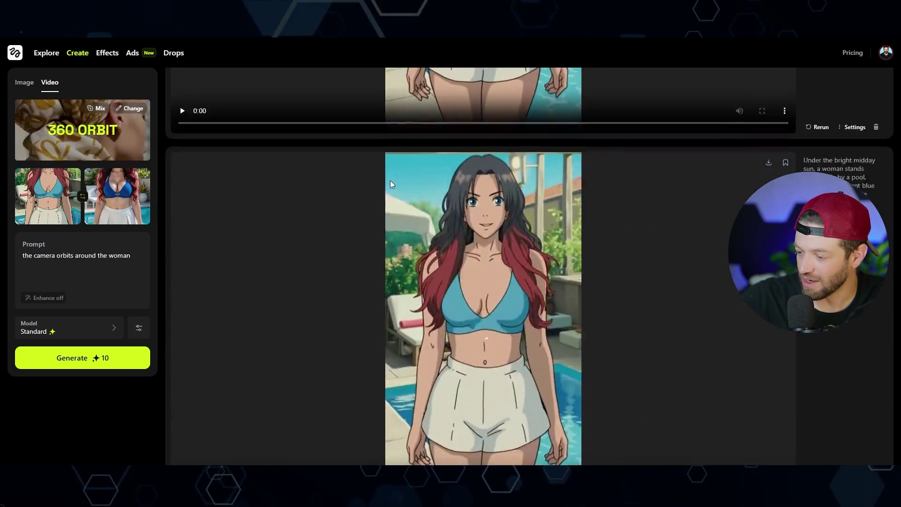
pyautogui.scroll(1, 315, 181)
pyautogui.scroll(-3, 235, 240)
pyautogui.click(182, 434)
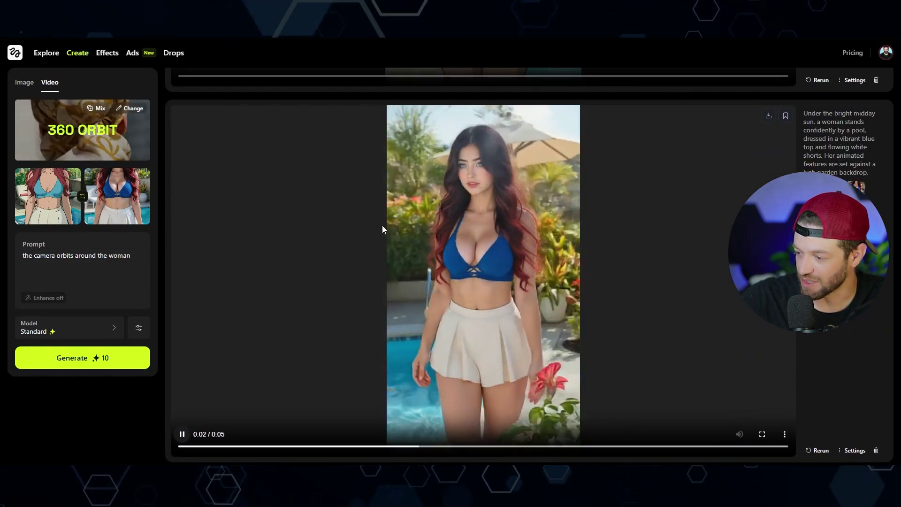
pyautogui.scroll(-5, 328, 263)
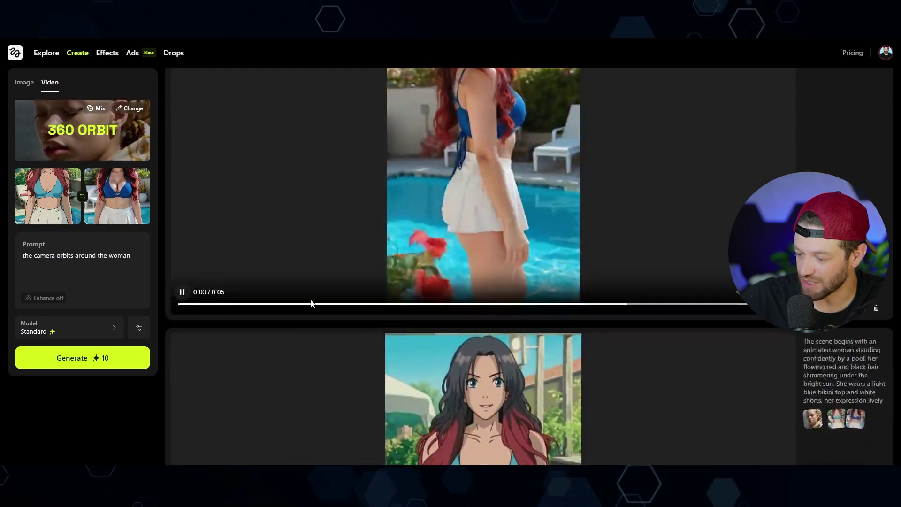
pyautogui.click(182, 430)
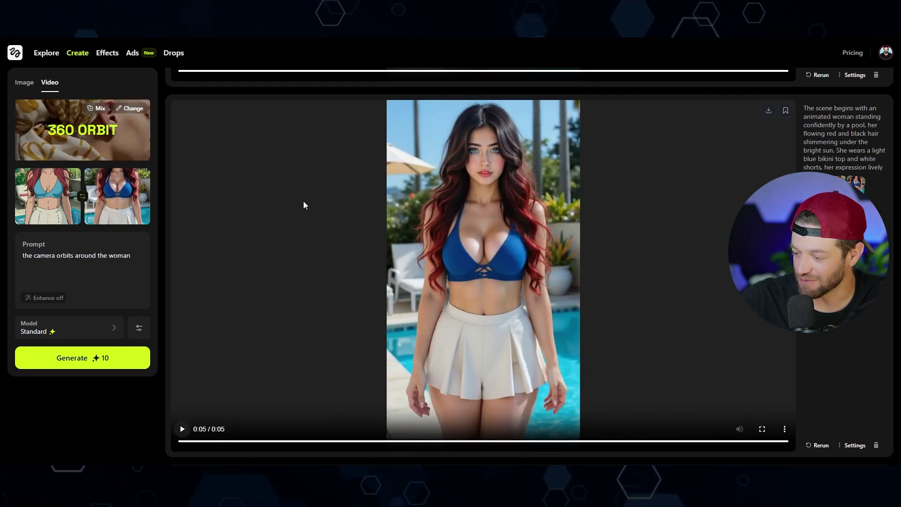
pyautogui.scroll(-7, 304, 201)
pyautogui.scroll(-4, 303, 202)
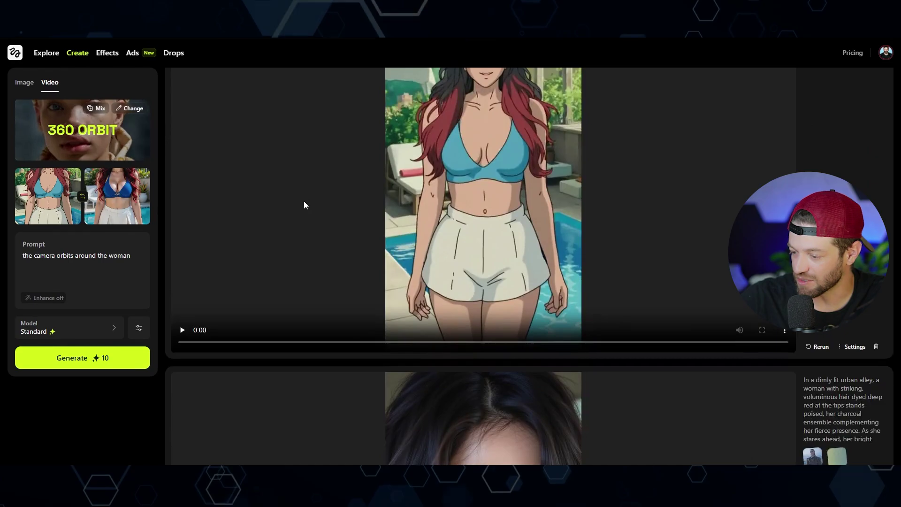
pyautogui.scroll(5, 303, 201)
pyautogui.scroll(3, 299, 204)
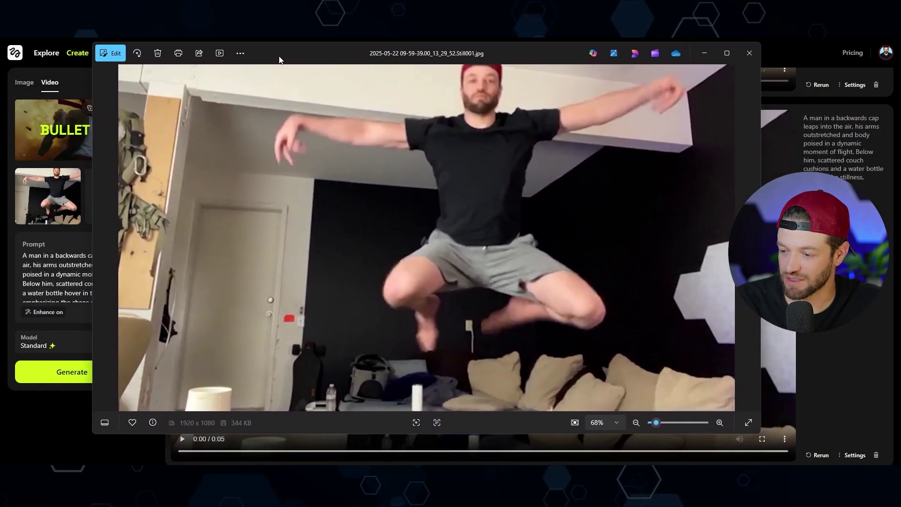
# Review the jumping and flying source images of the man and play the Bullet Time and Morphskin videos
pyautogui.moveTo(279, 56); pyautogui.dragTo(286, 64)
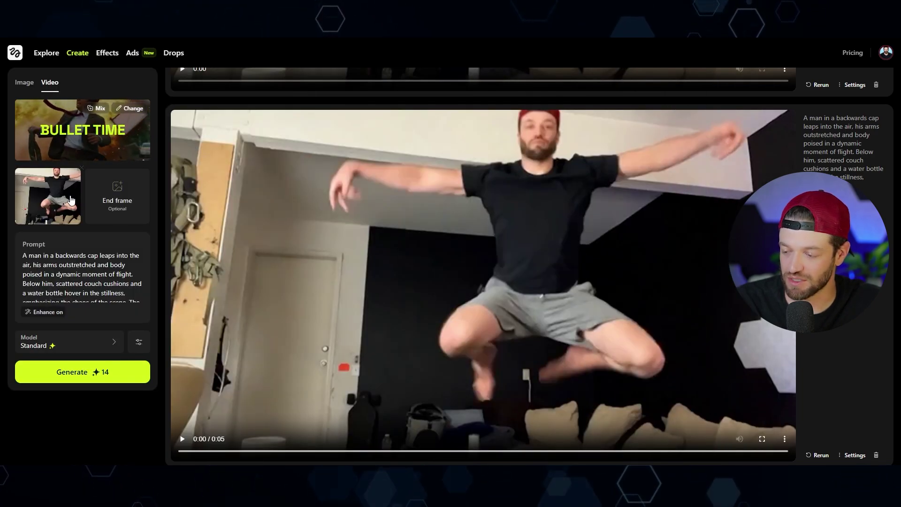
pyautogui.click(183, 440)
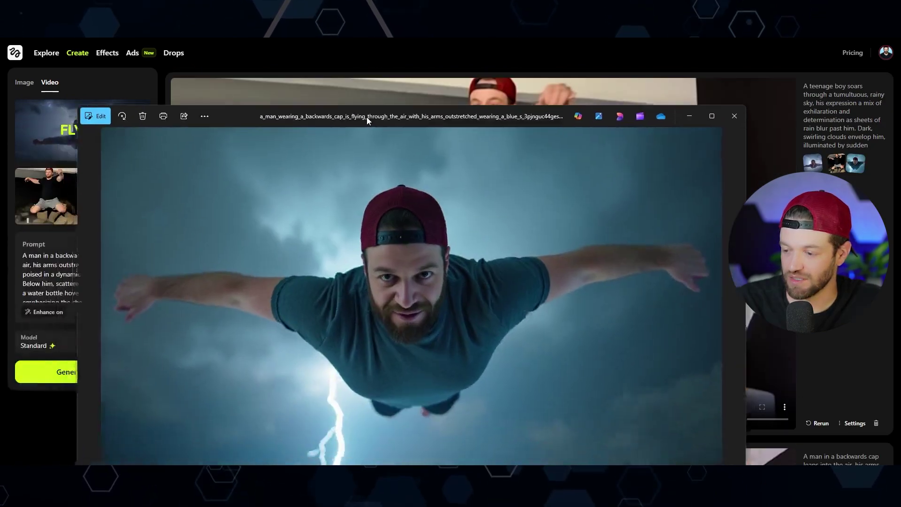
pyautogui.moveTo(367, 117); pyautogui.dragTo(453, 62)
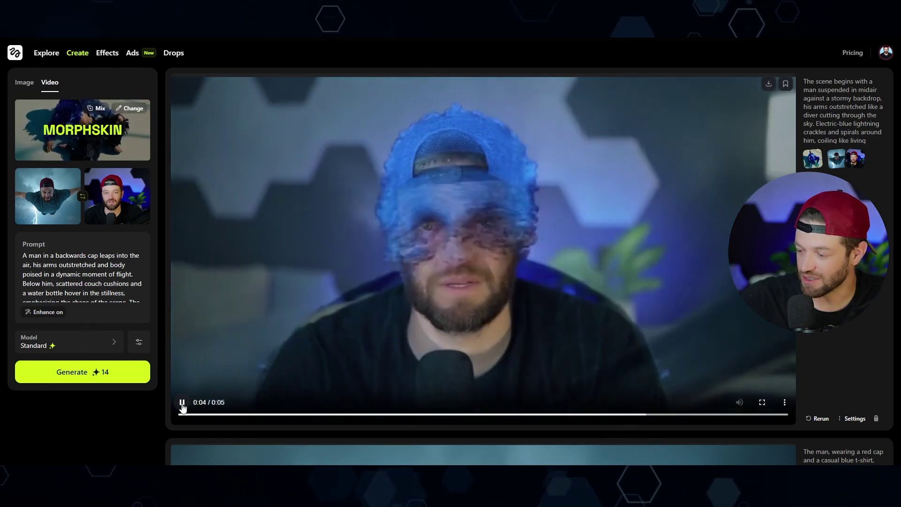
pyautogui.click(182, 403)
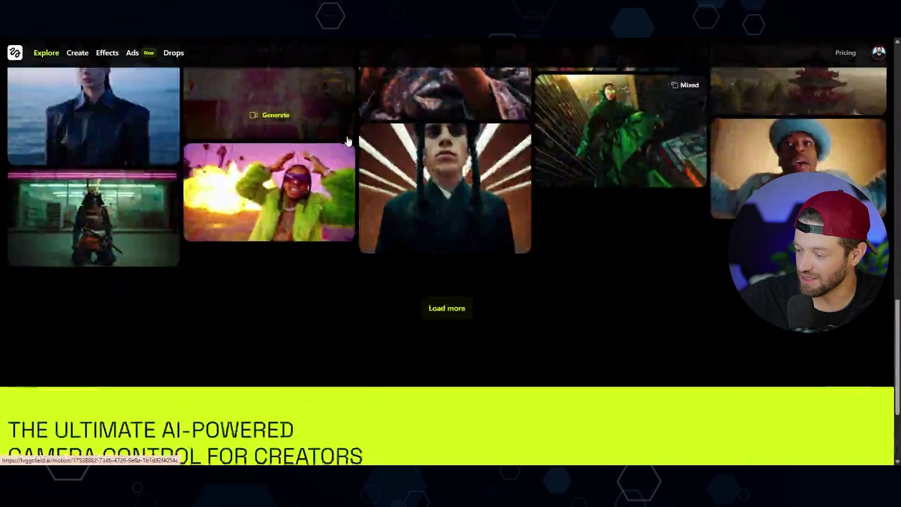
# Load more motion presets in the Explore gallery and look through effects such as Symbiote and Glowshift
pyautogui.scroll(-2, 448, 211)
pyautogui.click(446, 212)
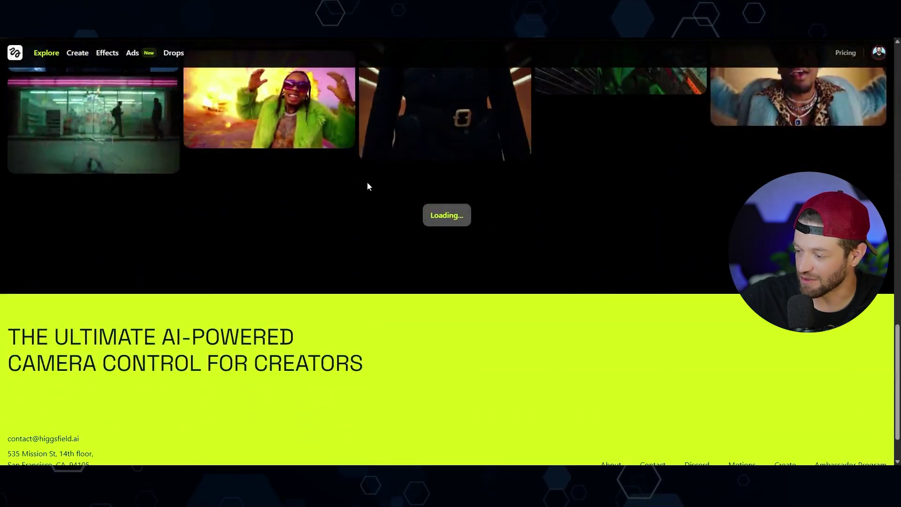
pyautogui.scroll(6, 326, 172)
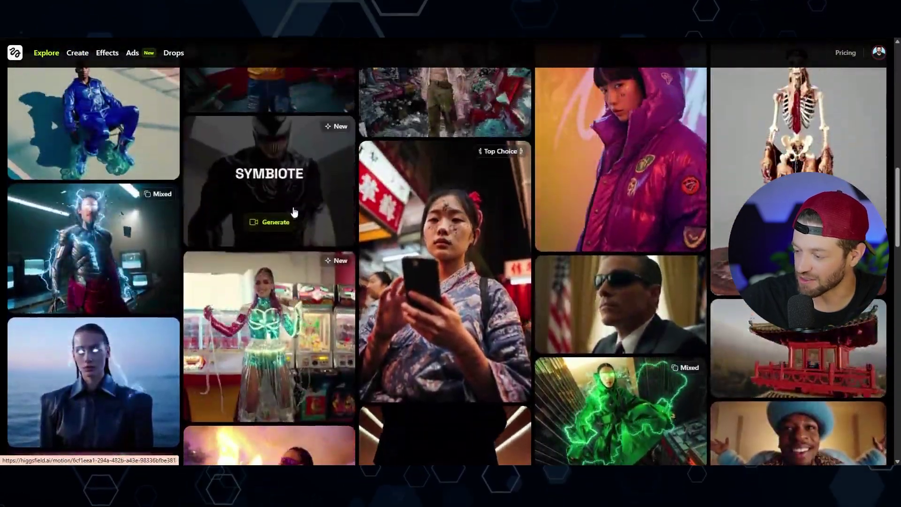
pyautogui.scroll(-6, 404, 240)
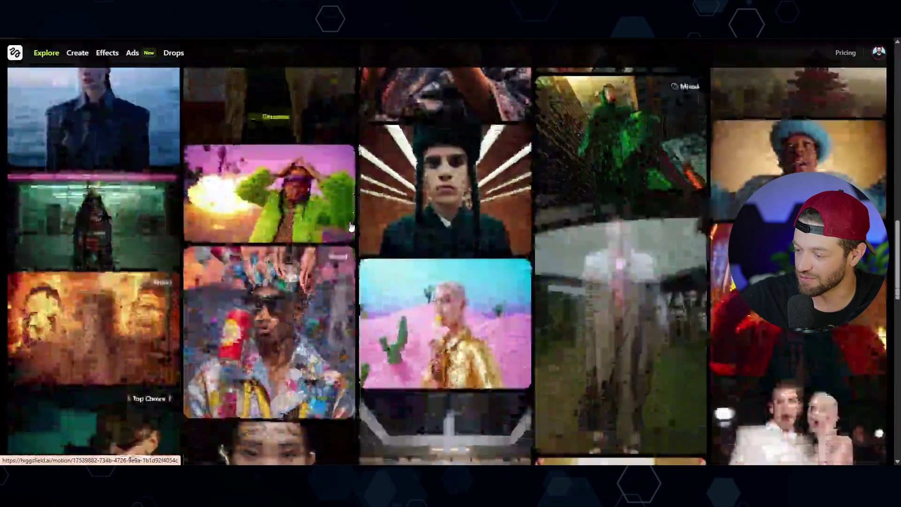
pyautogui.scroll(-10, 352, 227)
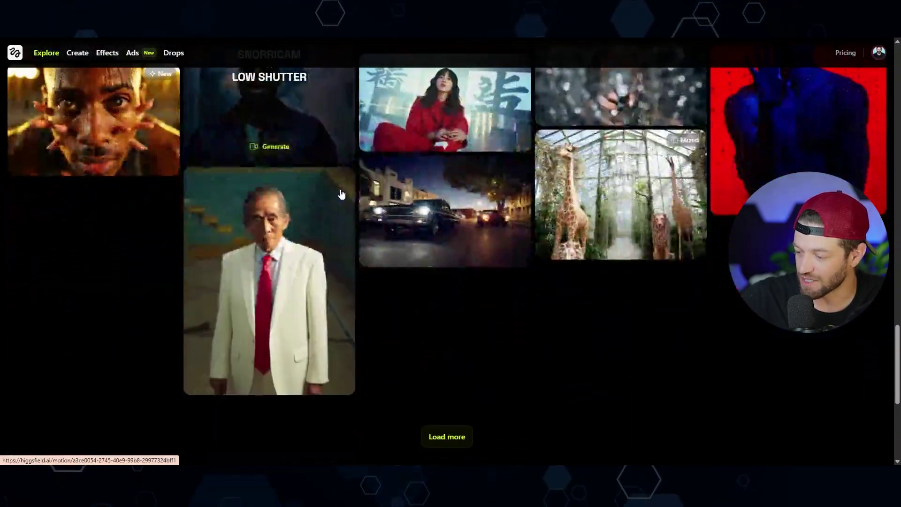
pyautogui.scroll(5, 342, 194)
pyautogui.scroll(15, 341, 195)
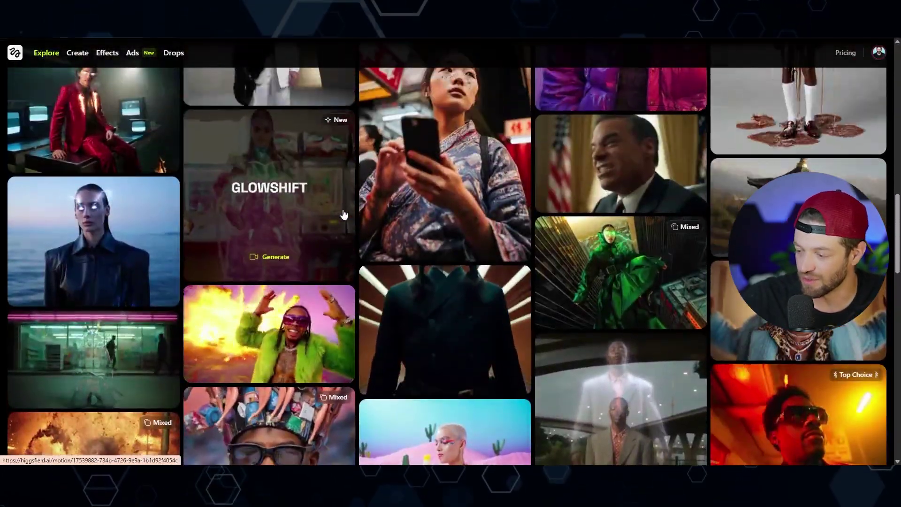
pyautogui.scroll(2, 347, 215)
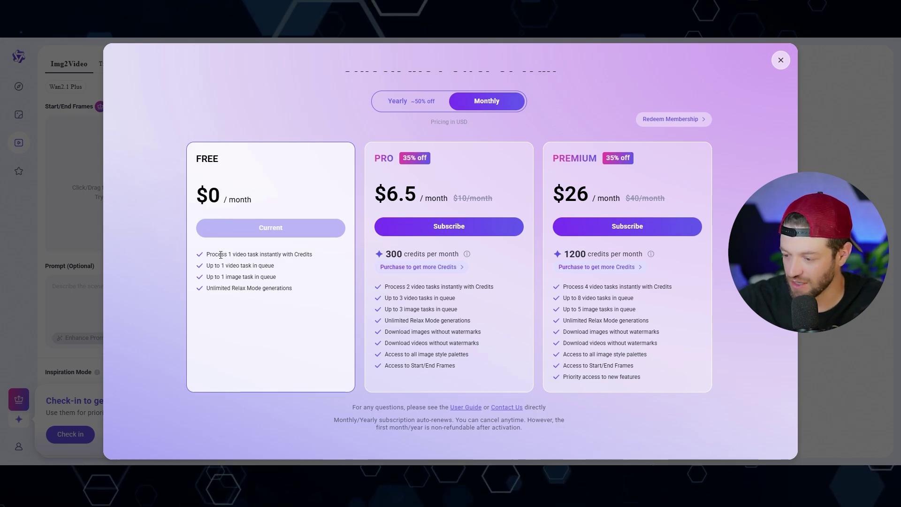
# Review the video and image task limits of the Free plan in the Img2Video site's monthly pricing
pyautogui.moveTo(221, 255); pyautogui.dragTo(258, 255)
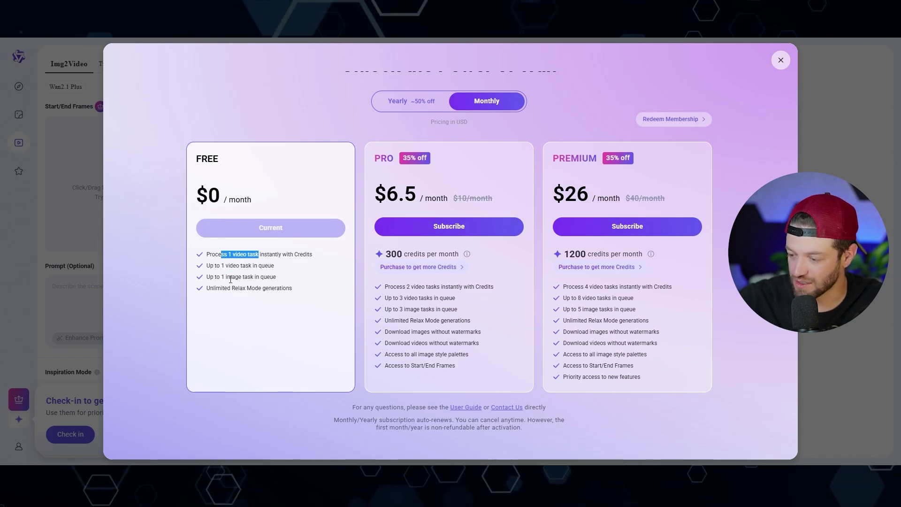
pyautogui.moveTo(220, 277); pyautogui.dragTo(277, 281)
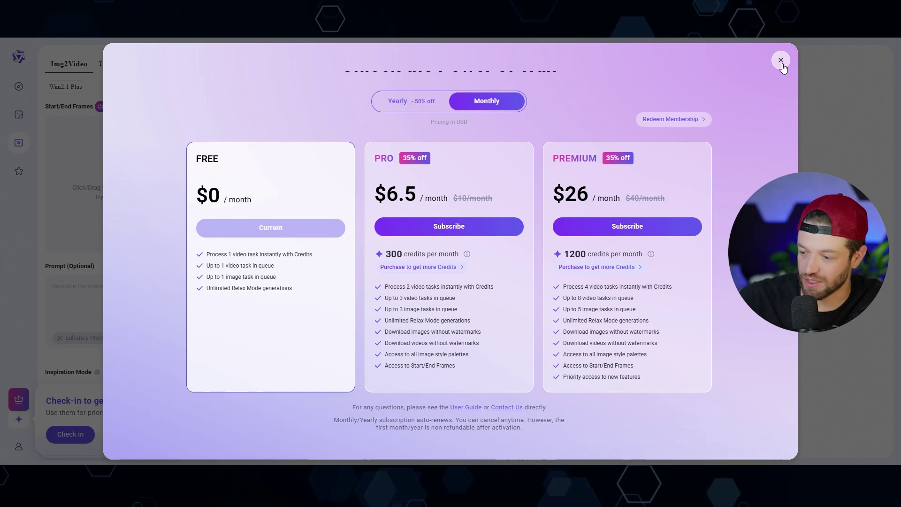
# Close the pricing, enable Start/End Frames and upload the anime woman as start frame and the realistic woman as end frame
pyautogui.click(780, 61)
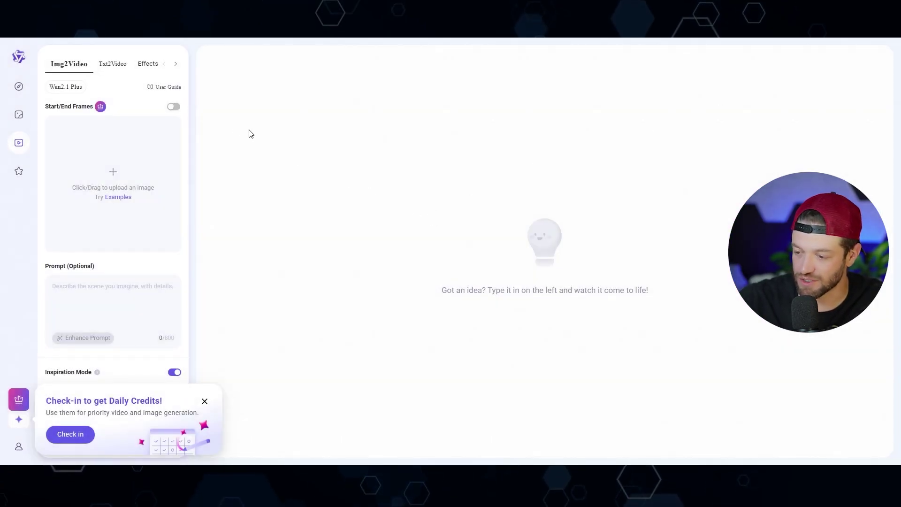
pyautogui.moveTo(77, 109); pyautogui.dragTo(96, 107)
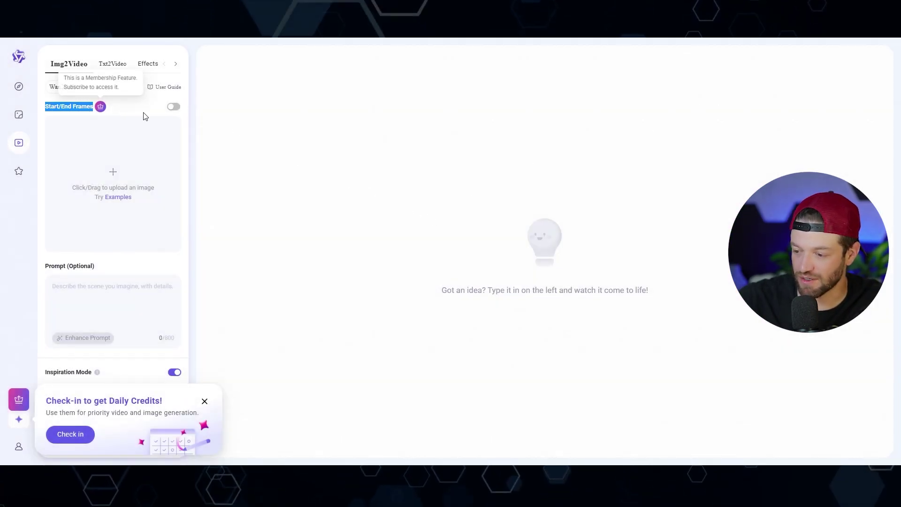
pyautogui.click(173, 107)
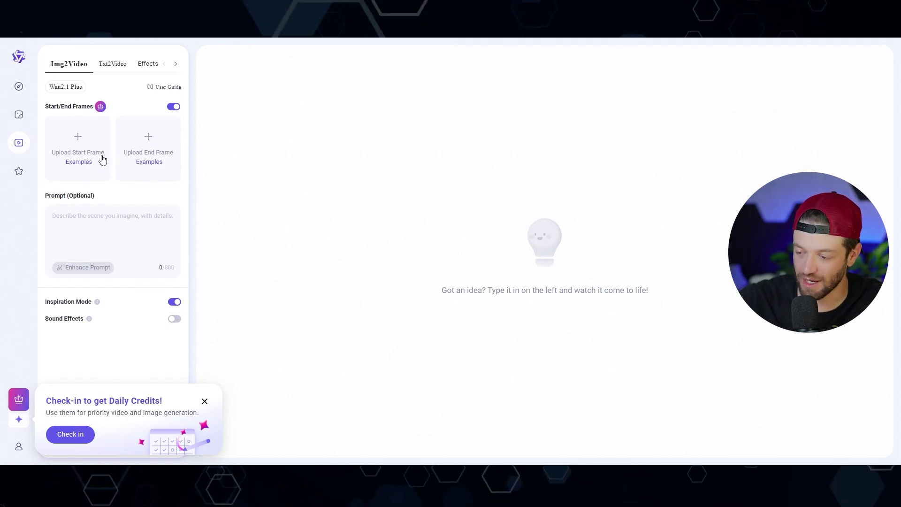
pyautogui.moveTo(77, 151); pyautogui.dragTo(77, 149)
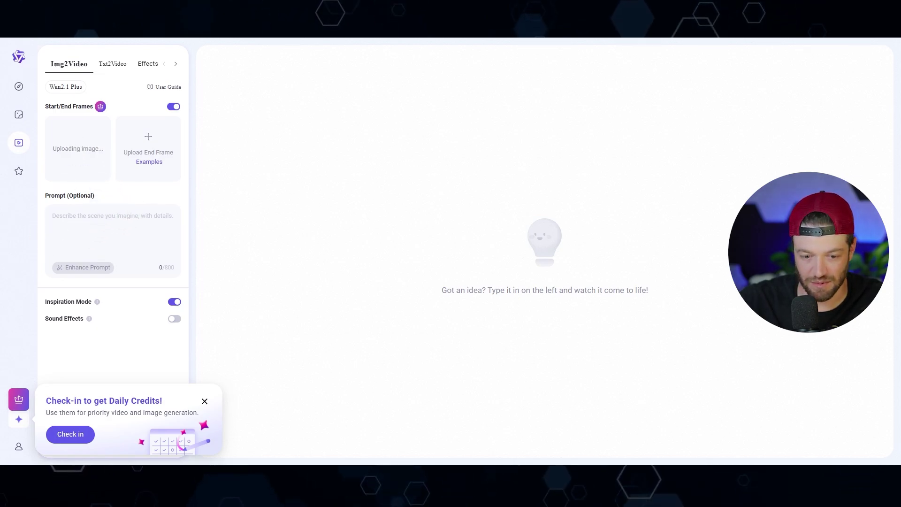
pyautogui.moveTo(174, 152); pyautogui.dragTo(142, 148)
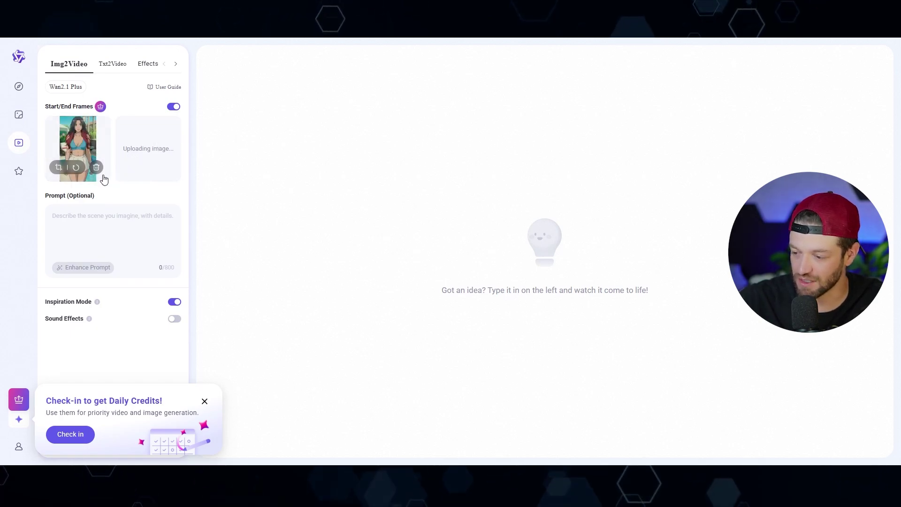
pyautogui.click(96, 167)
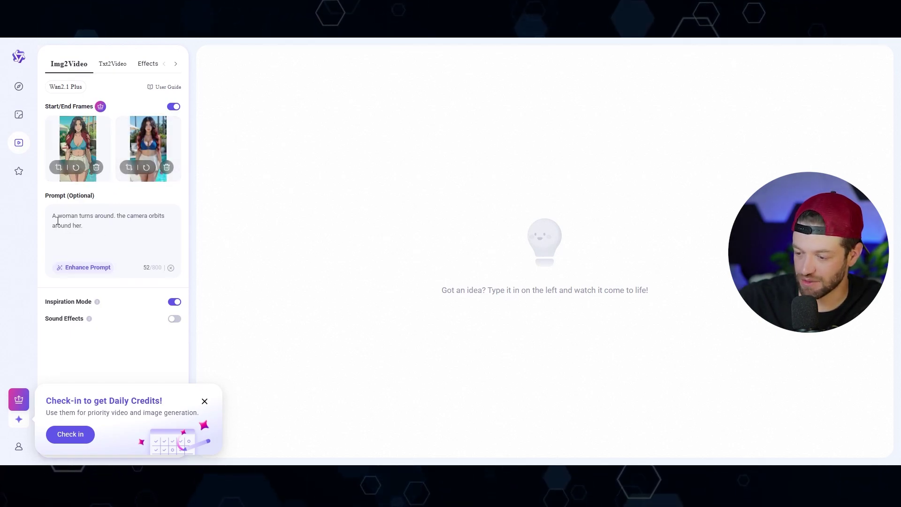
# Generate videos with the prompts "A woman turns around. the camera orbits around her." and, without Start/End Frames, "a woman walks toward the camera confidently."
pyautogui.moveTo(70, 214); pyautogui.dragTo(145, 216)
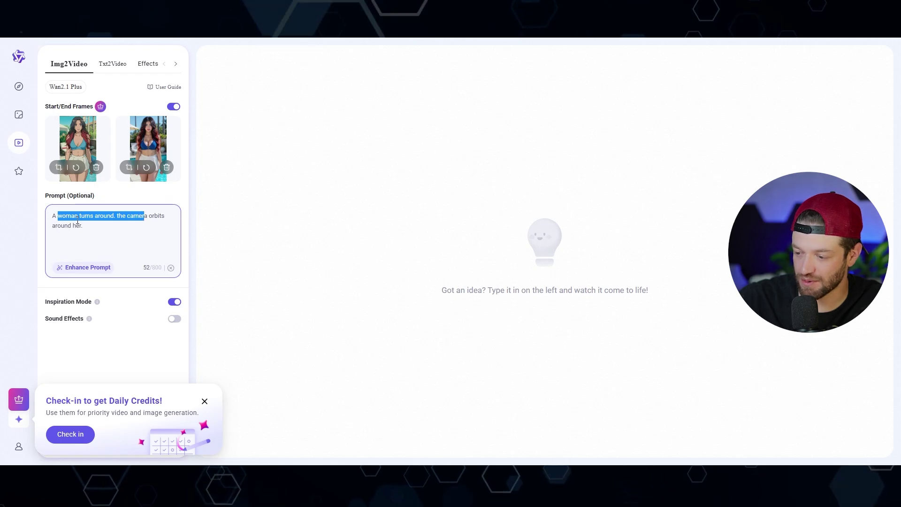
pyautogui.moveTo(61, 226); pyautogui.dragTo(82, 226)
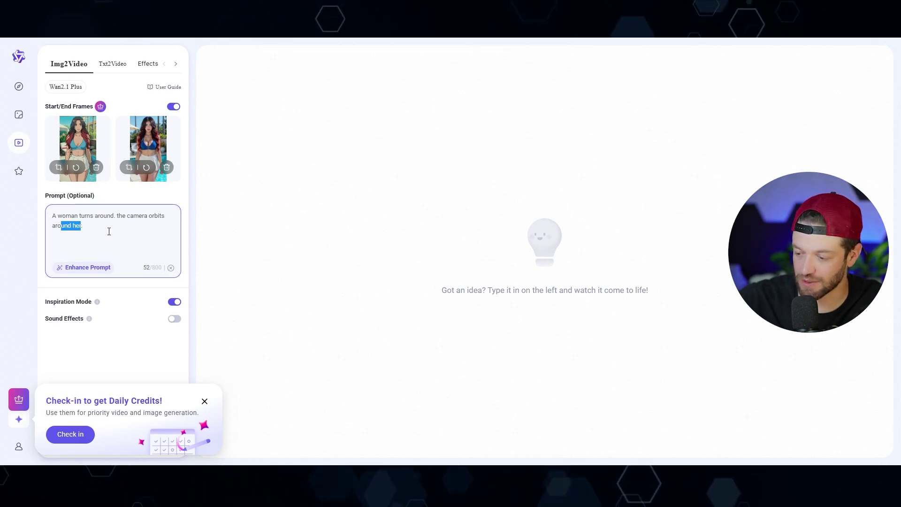
pyautogui.click(104, 438)
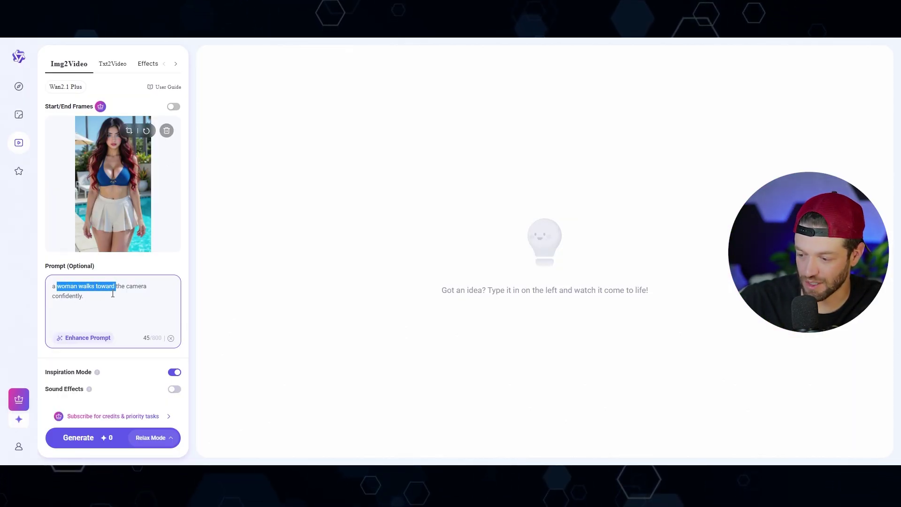
pyautogui.click(102, 437)
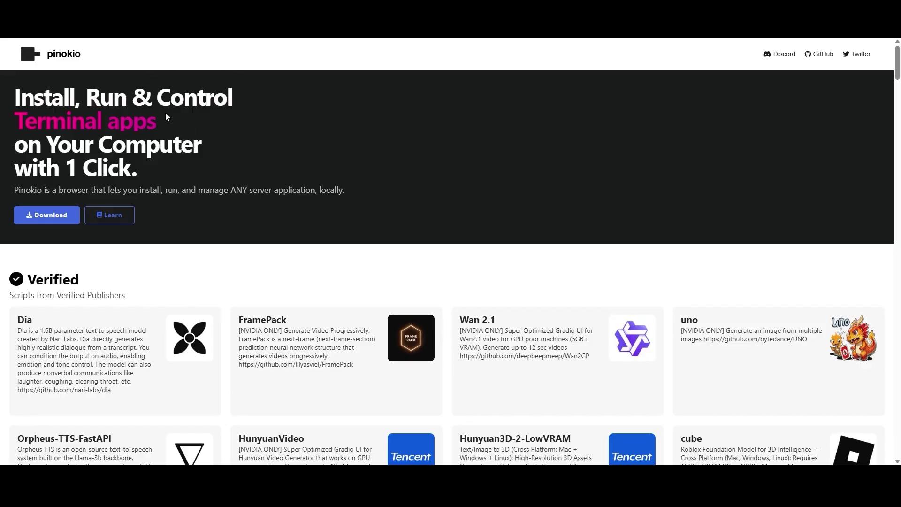
# On the Pinokio site, look through the verified scripts for local video generators such as FramePack, Wan 2.1 and HunyuanVideo
pyautogui.scroll(-6, 227, 131)
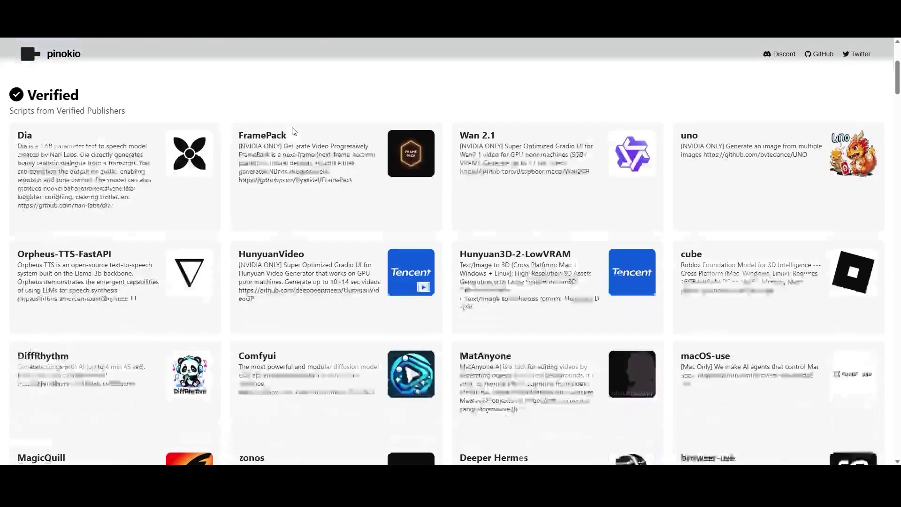
pyautogui.scroll(-2, 262, 131)
pyautogui.scroll(3, 258, 137)
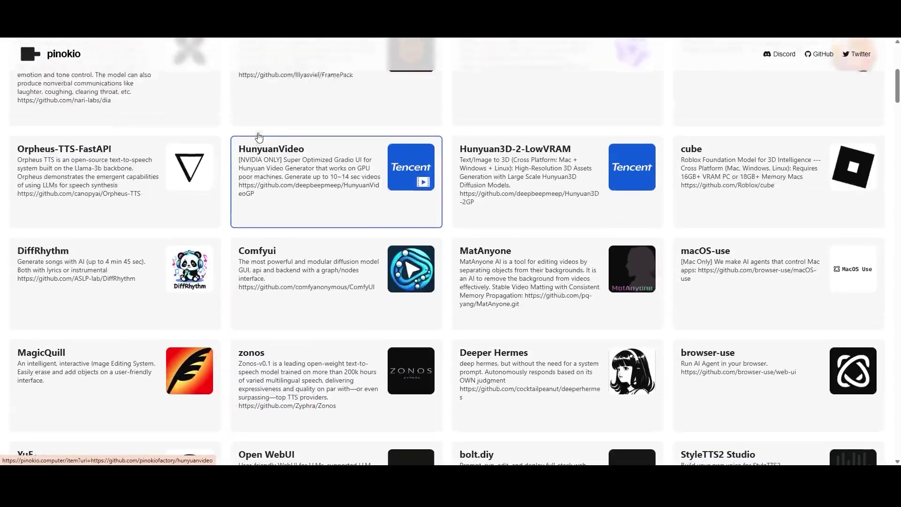
pyautogui.scroll(2, 254, 154)
pyautogui.scroll(2, 281, 160)
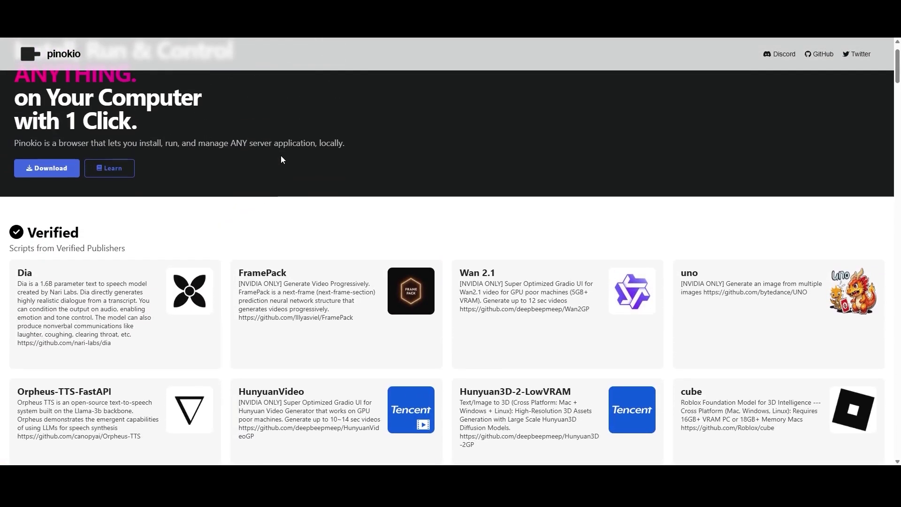
pyautogui.scroll(-1, 272, 163)
pyautogui.scroll(2, 207, 198)
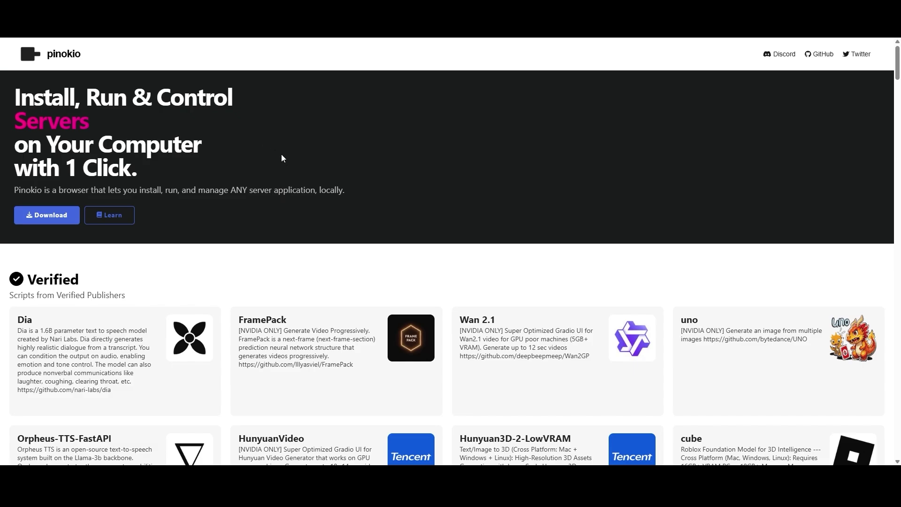
pyautogui.scroll(-1, 282, 150)
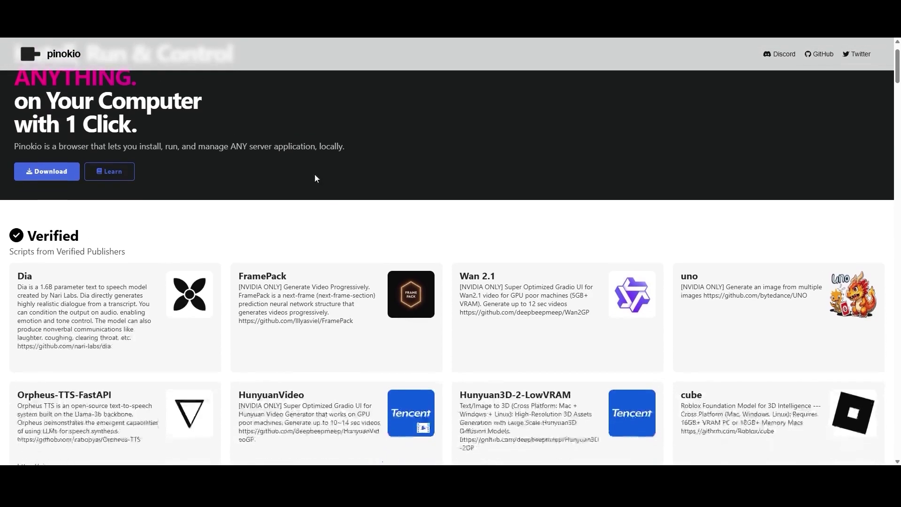
pyautogui.scroll(-2, 527, 173)
pyautogui.scroll(-1, 246, 173)
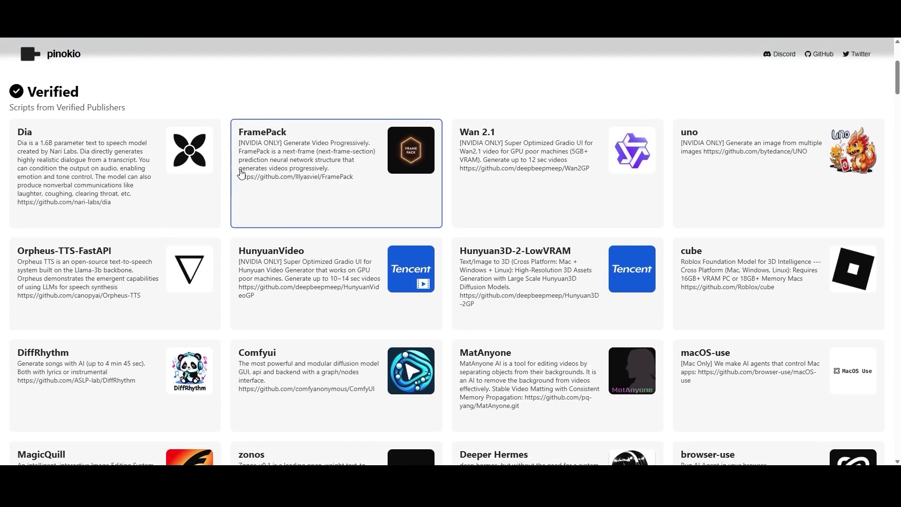
pyautogui.scroll(2, 469, 206)
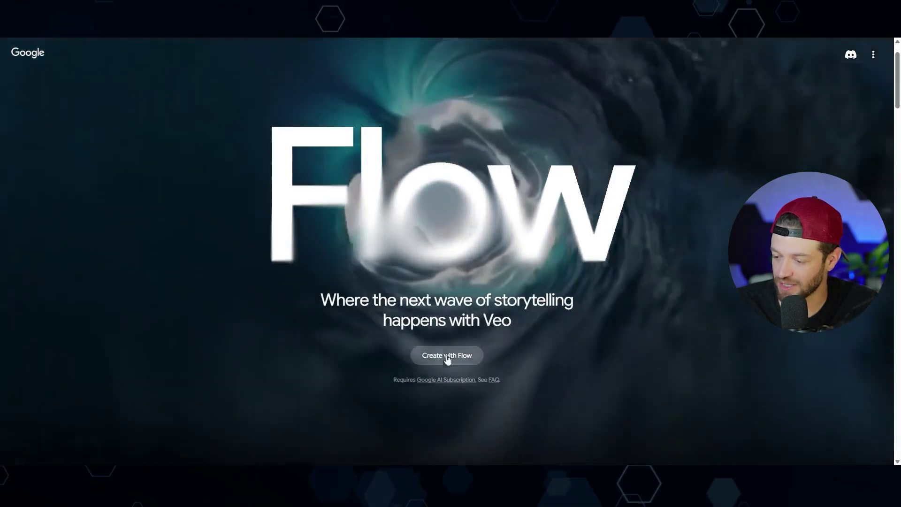
# In Google Flow, create a new project, set the quality to Highest Quality (Experimental Audio) and switch to Frames to Video
pyautogui.click(447, 357)
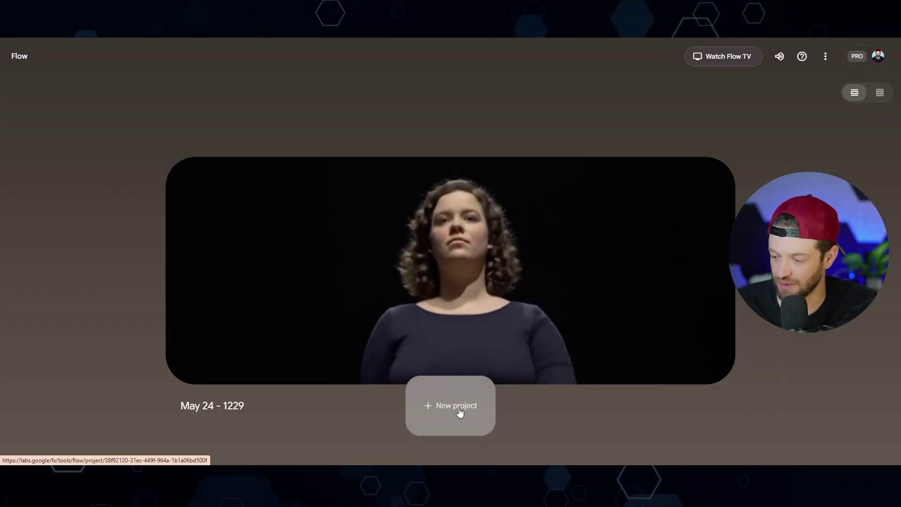
pyautogui.click(459, 412)
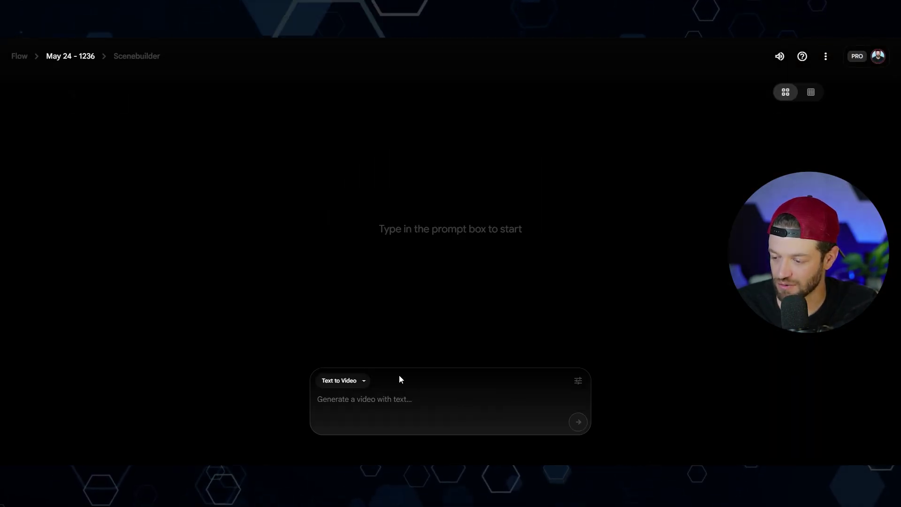
pyautogui.click(577, 382)
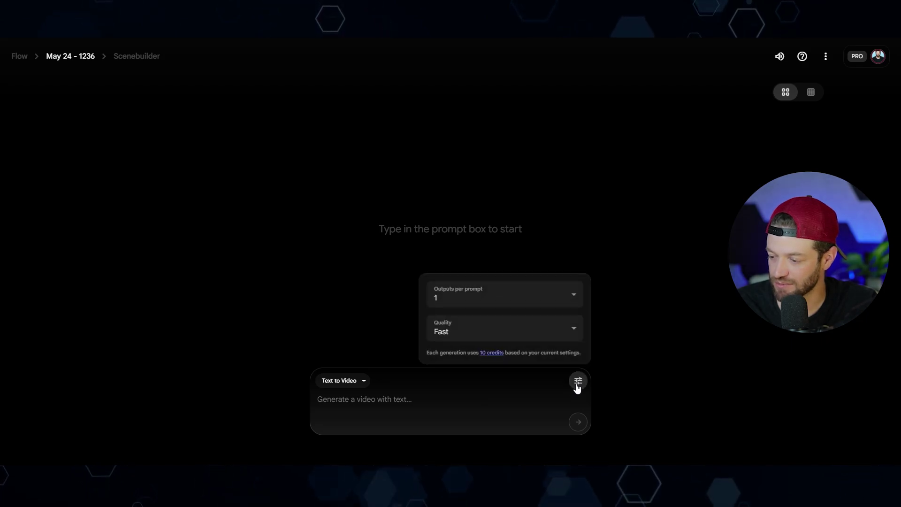
pyautogui.click(567, 336)
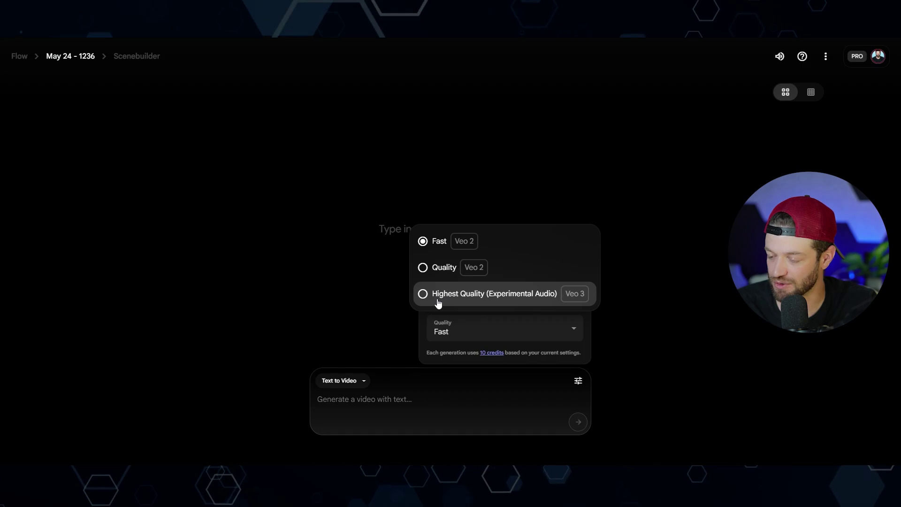
pyautogui.click(424, 294)
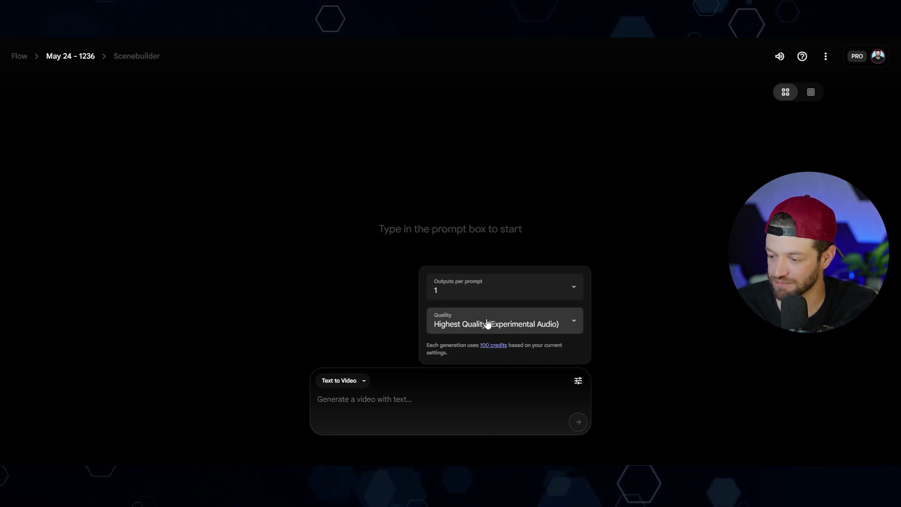
pyautogui.click(364, 382)
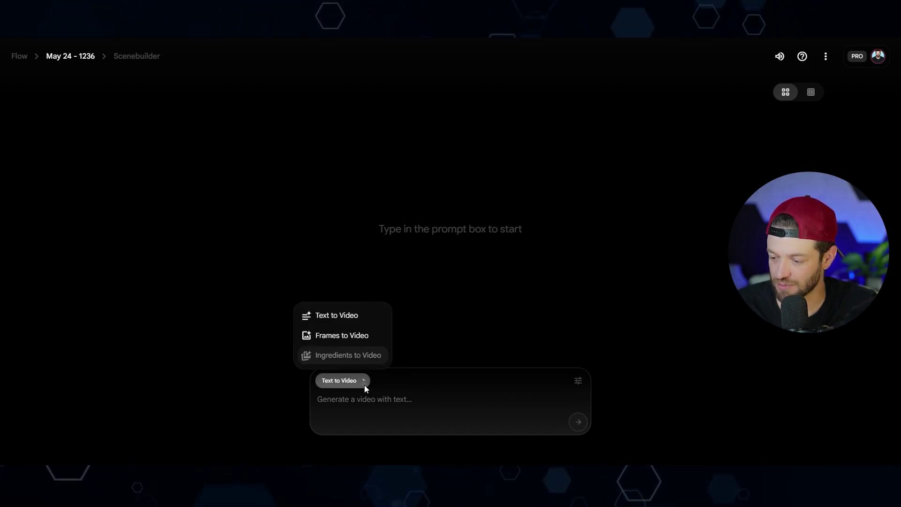
pyautogui.click(340, 342)
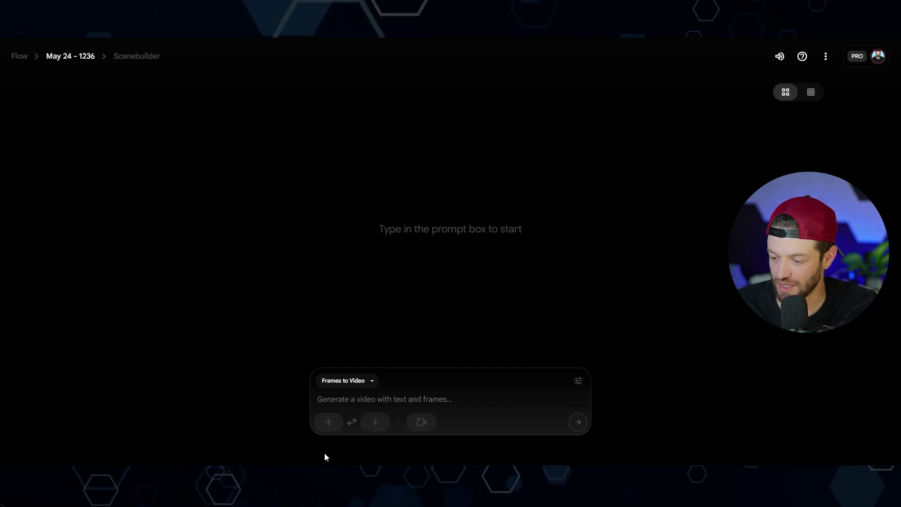
# Try to upload the vertical image of the realistic woman as the start frame and position its landscape crop
pyautogui.click(329, 422)
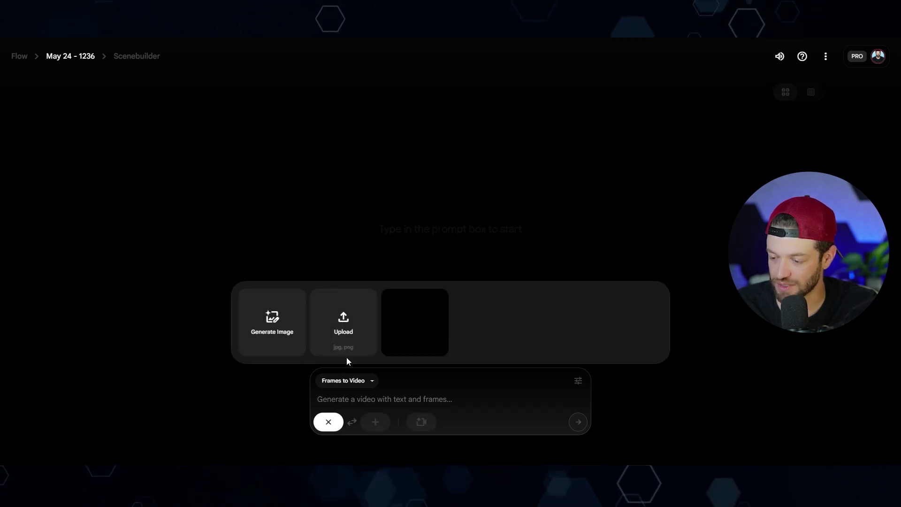
pyautogui.click(343, 324)
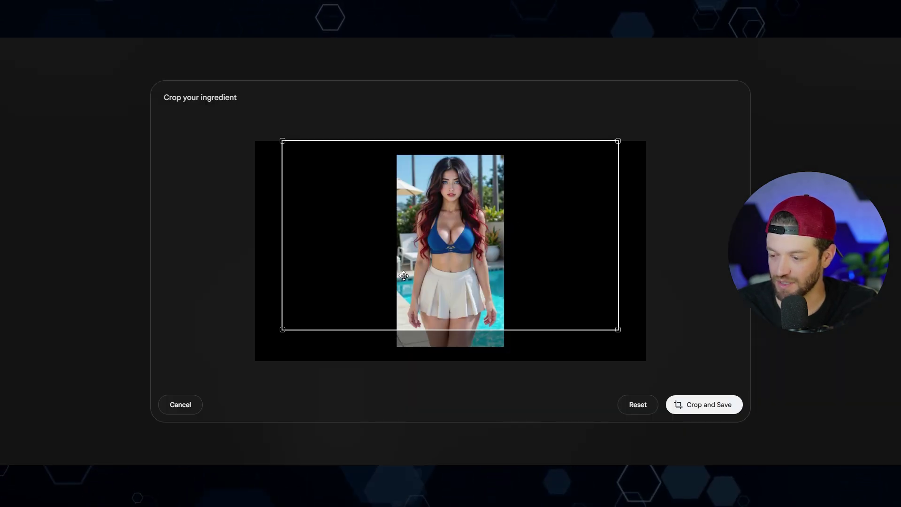
pyautogui.moveTo(417, 282); pyautogui.dragTo(420, 301)
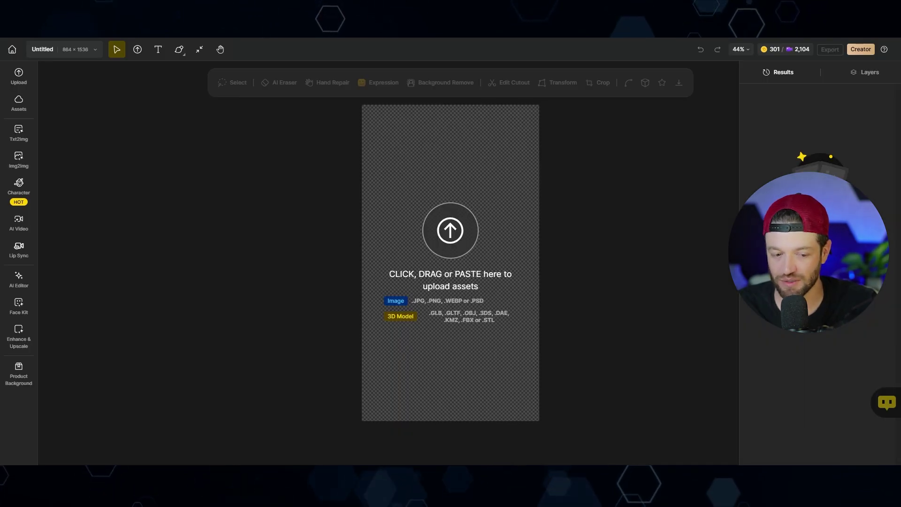
# Switch to the image editor, add the vertical image of the realistic woman and extend it to 16:9 with Generative Expand
pyautogui.moveTo(259, 357); pyautogui.dragTo(484, 188)
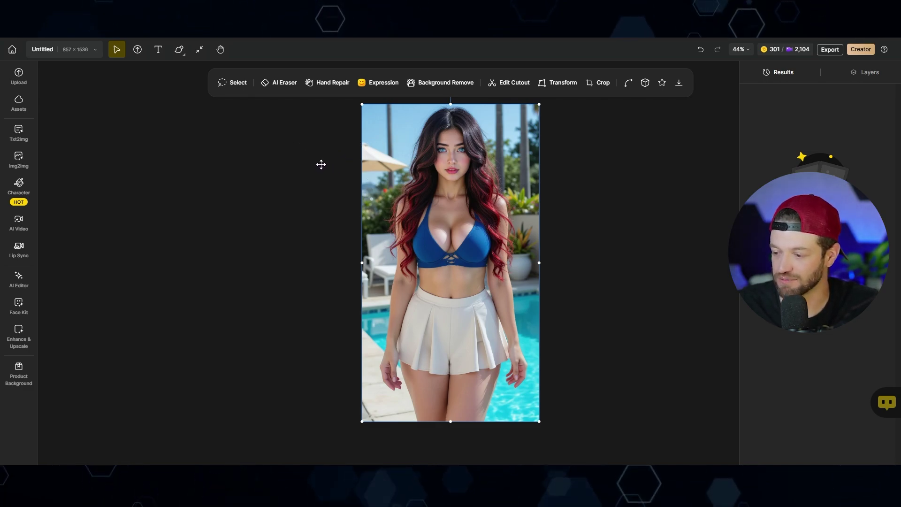
pyautogui.click(18, 280)
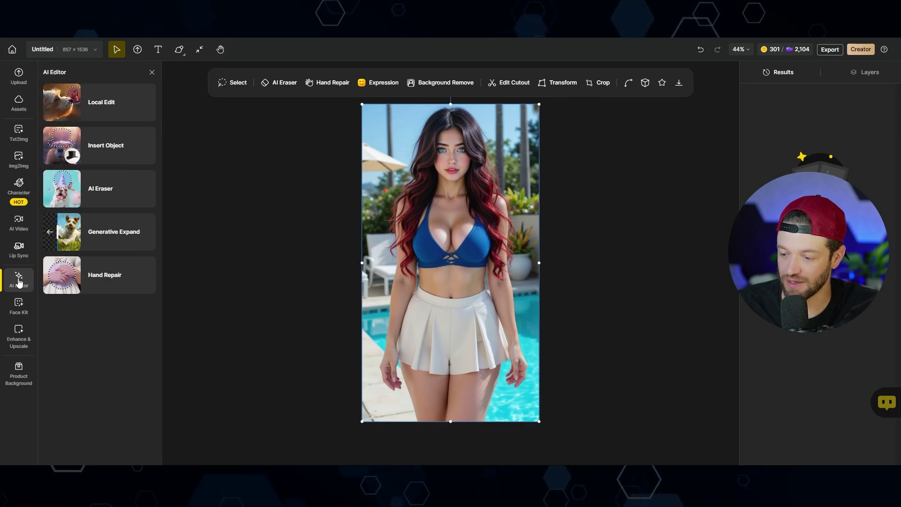
pyautogui.click(89, 235)
pyautogui.click(122, 108)
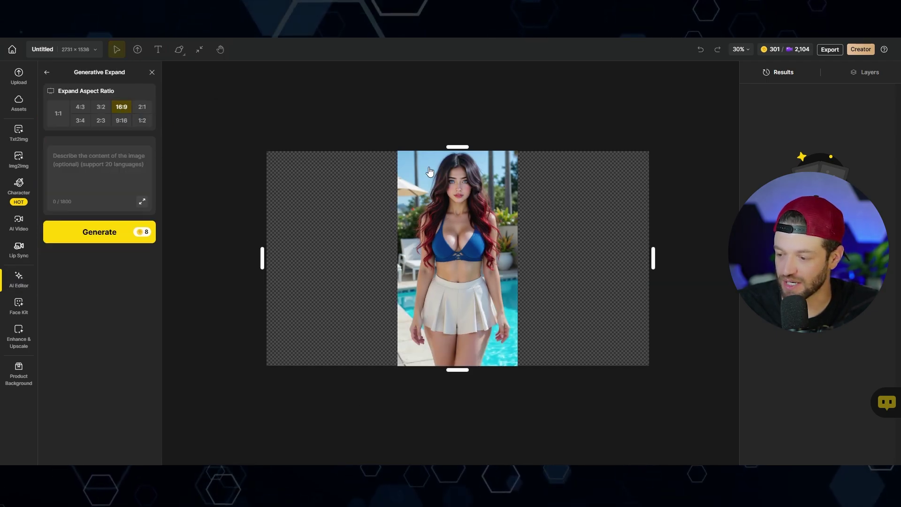
pyautogui.click(132, 232)
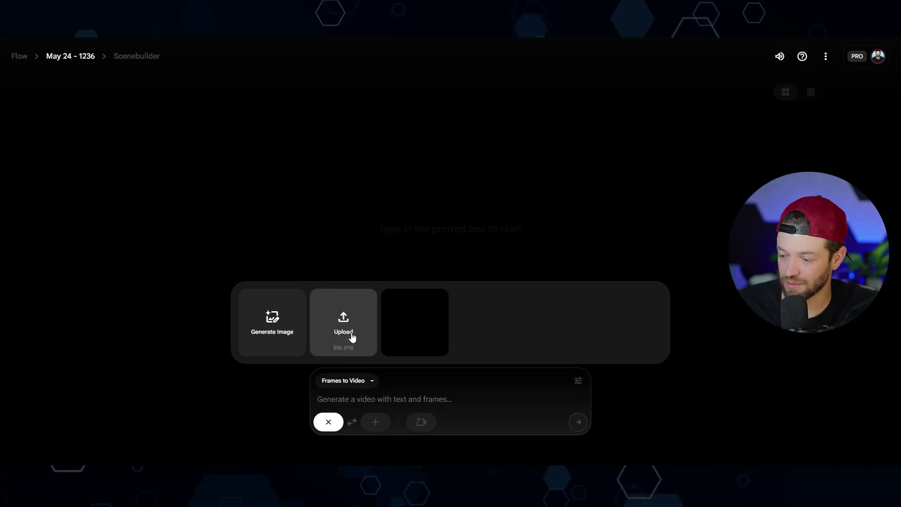
# Back in Google Flow, upload the expanded 16:9 poolside image as the start frame and save its crop
pyautogui.click(351, 333)
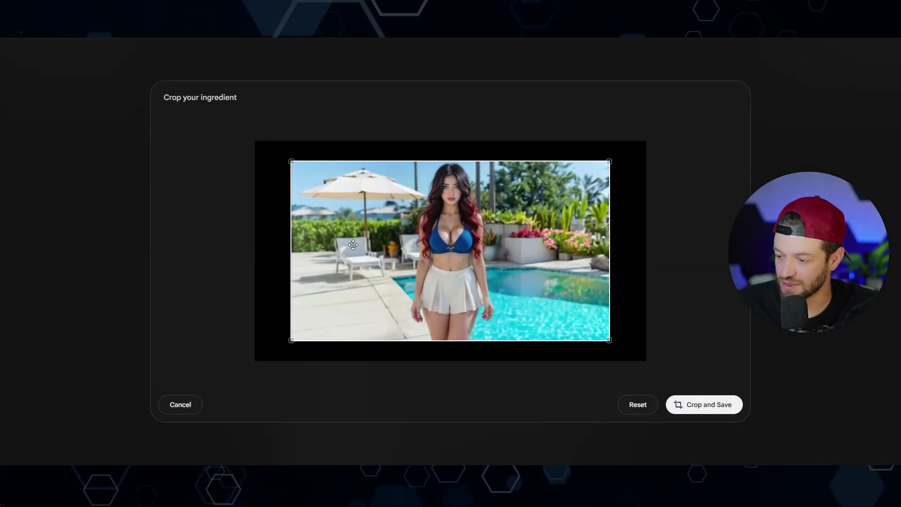
pyautogui.click(707, 403)
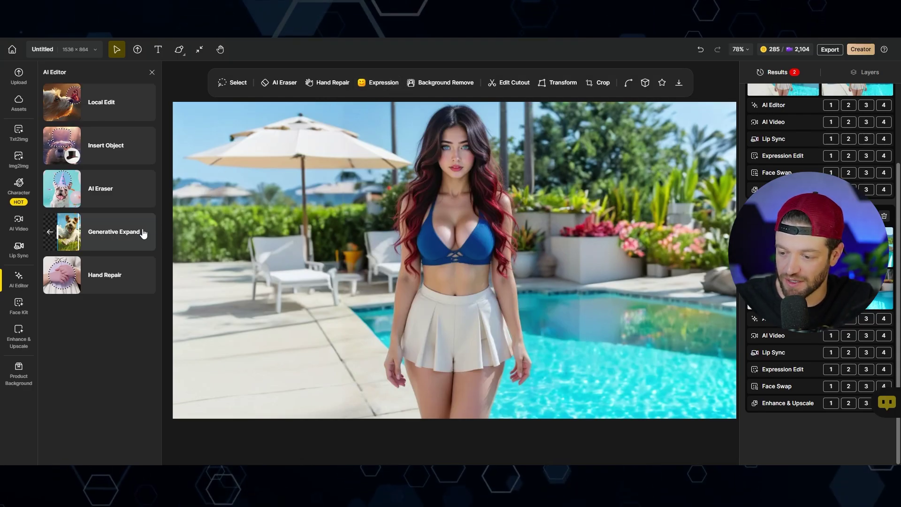
# In the image editor, start Insert Object with the red patterned caftan image as reference and brush over the woman from shoulders to thighs
pyautogui.click(115, 152)
pyautogui.hotkey('alt', 'Tab')
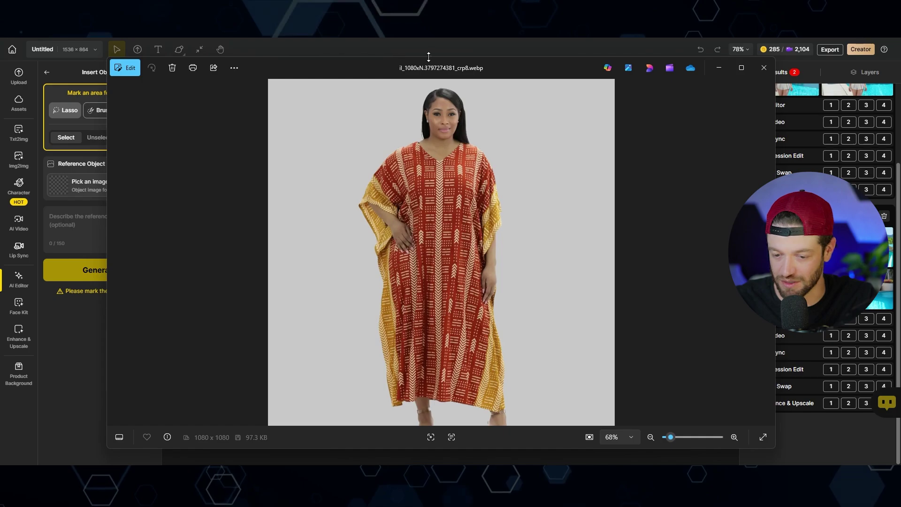
pyautogui.hotkey('alt', 'Tab')
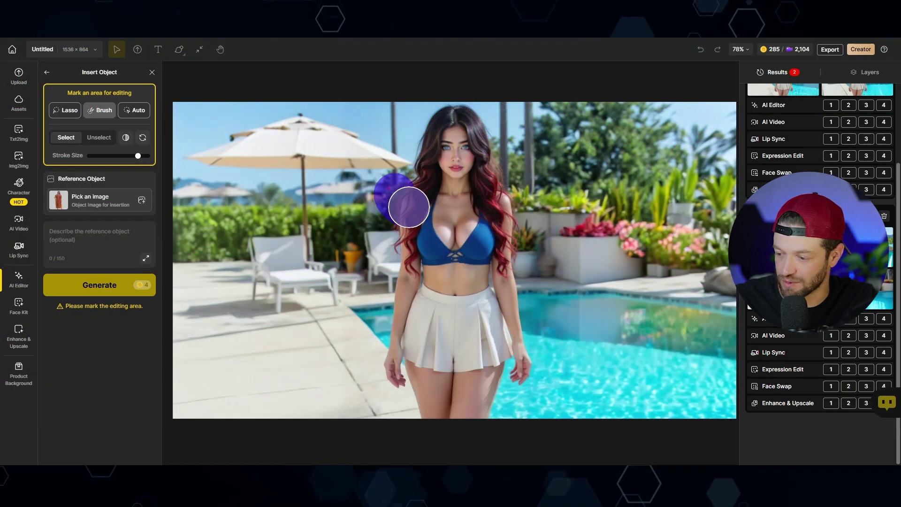
pyautogui.moveTo(406, 203)
pyautogui.mouseDown()
pyautogui.moveTo(473, 213)
pyautogui.moveTo(496, 203)
pyautogui.moveTo(514, 313)
pyautogui.moveTo(512, 365)
pyautogui.moveTo(484, 409)
pyautogui.moveTo(415, 393)
pyautogui.moveTo(406, 353)
pyautogui.moveTo(416, 213)
pyautogui.moveTo(393, 356)
pyautogui.moveTo(447, 371)
pyautogui.moveTo(487, 364)
pyautogui.moveTo(495, 247)
pyautogui.moveTo(451, 230)
pyautogui.moveTo(486, 251)
pyautogui.mouseUp()
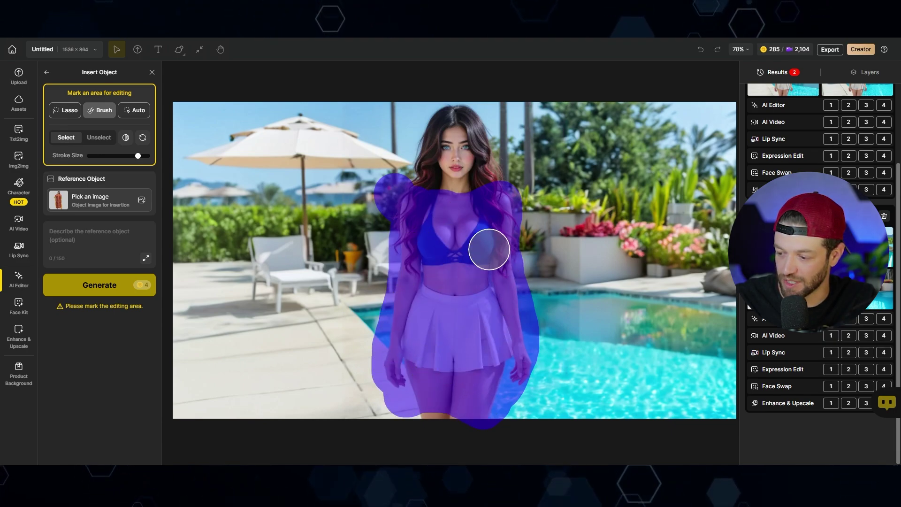
pyautogui.moveTo(487, 252); pyautogui.dragTo(488, 254)
# Describe the reference object as "moo moo outfit" and generate the outfit replacement
pyautogui.click(105, 217)
pyautogui.write('moo moo outfit')
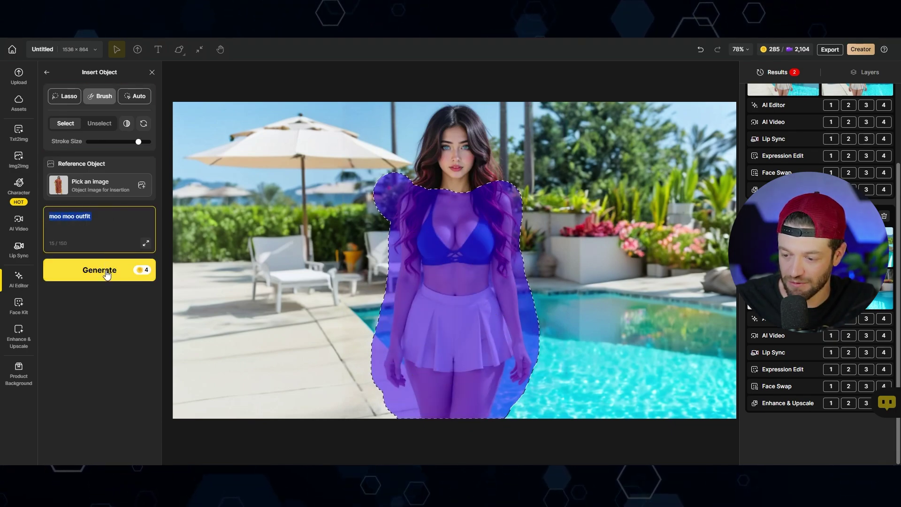
pyautogui.click(110, 275)
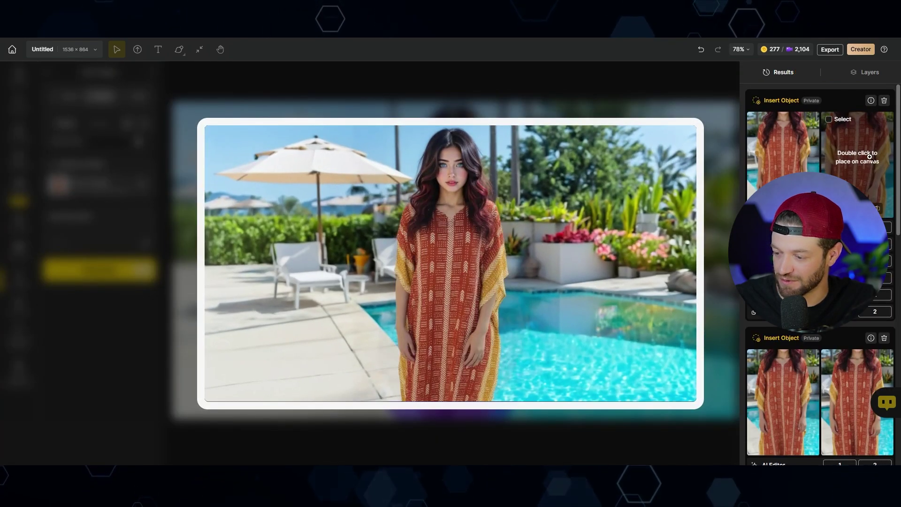
# Place the second Insert Object result on the canvas, compare it with the reference photo and download it as a 1x PNG
pyautogui.click(854, 159)
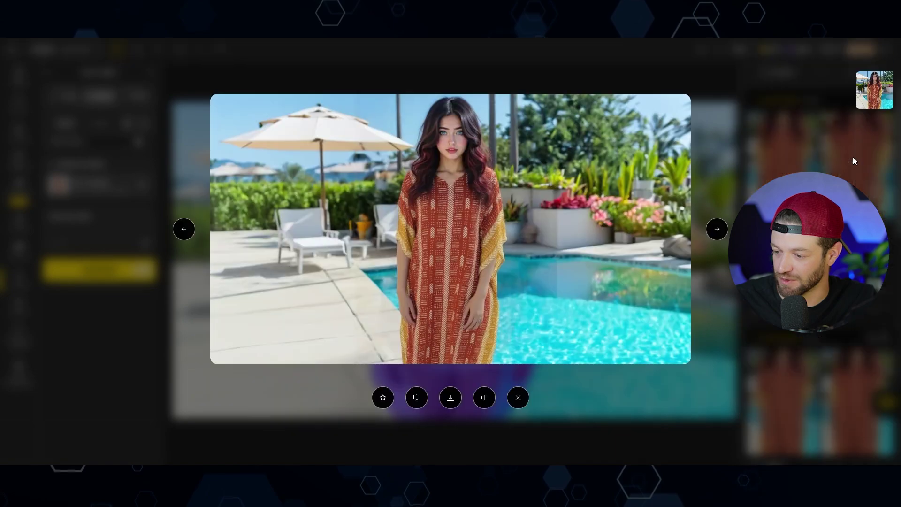
pyautogui.click(417, 398)
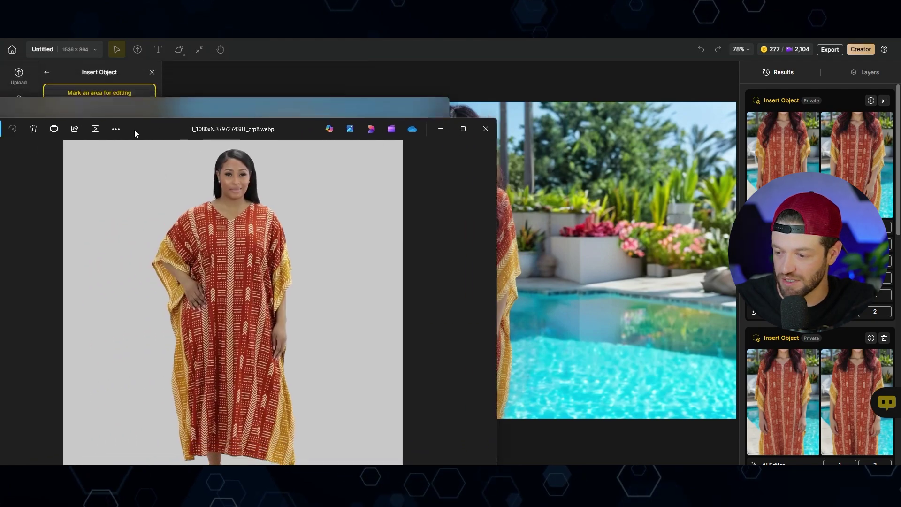
pyautogui.moveTo(134, 129); pyautogui.dragTo(451, 83)
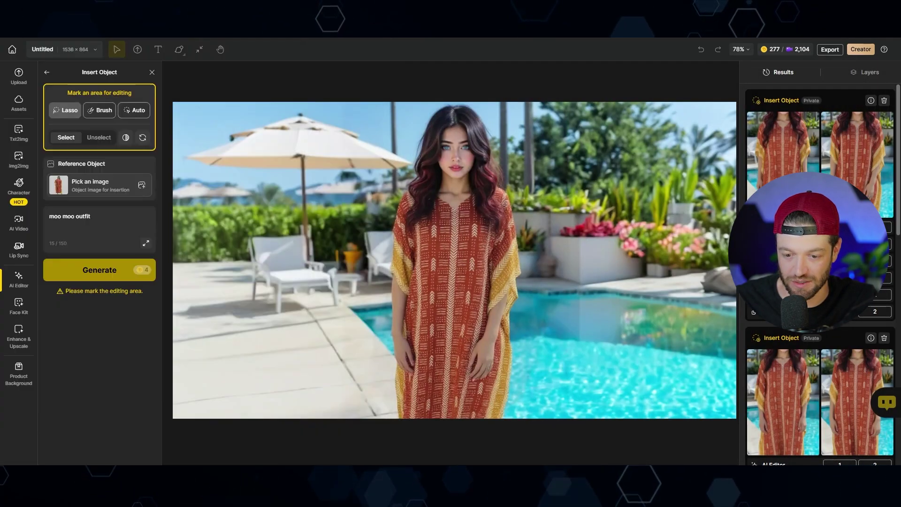
pyautogui.click(678, 84)
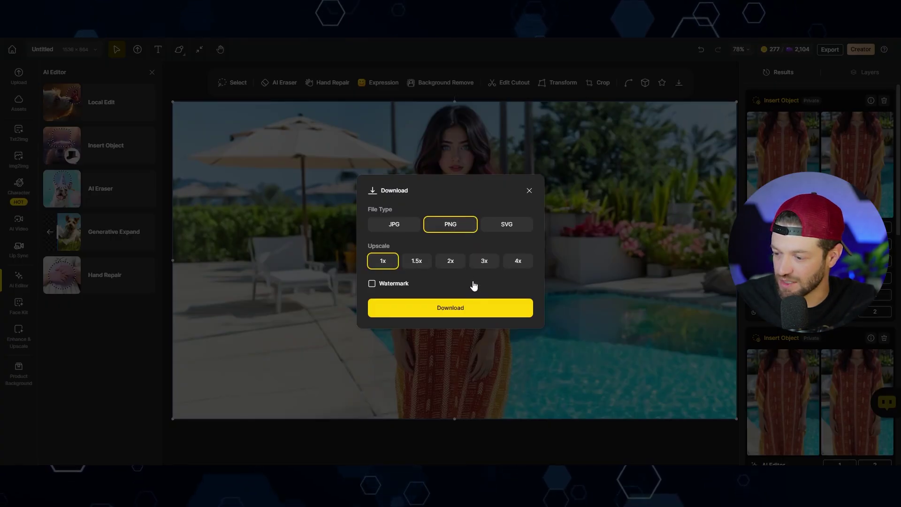
pyautogui.click(459, 310)
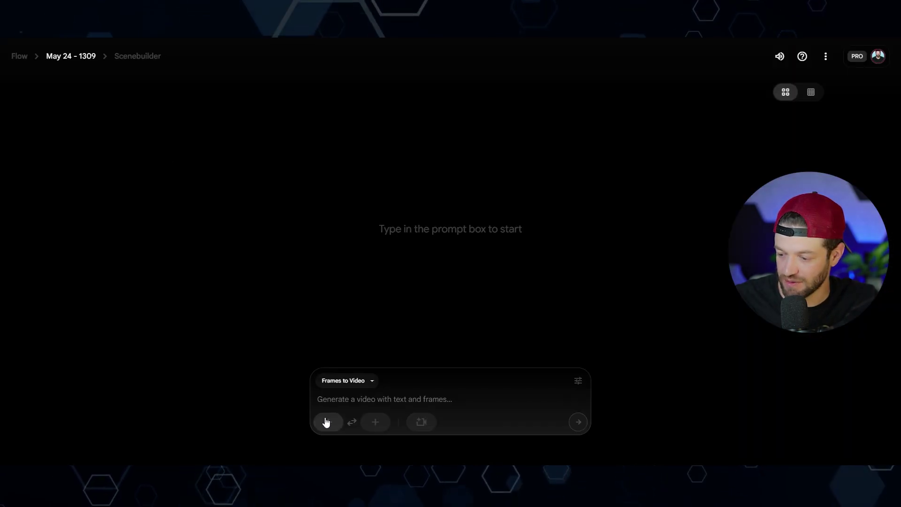
# Switch to Google Flow and try to upload the poolside image with the red caftan as the start frame, saving its crop
pyautogui.click(326, 422)
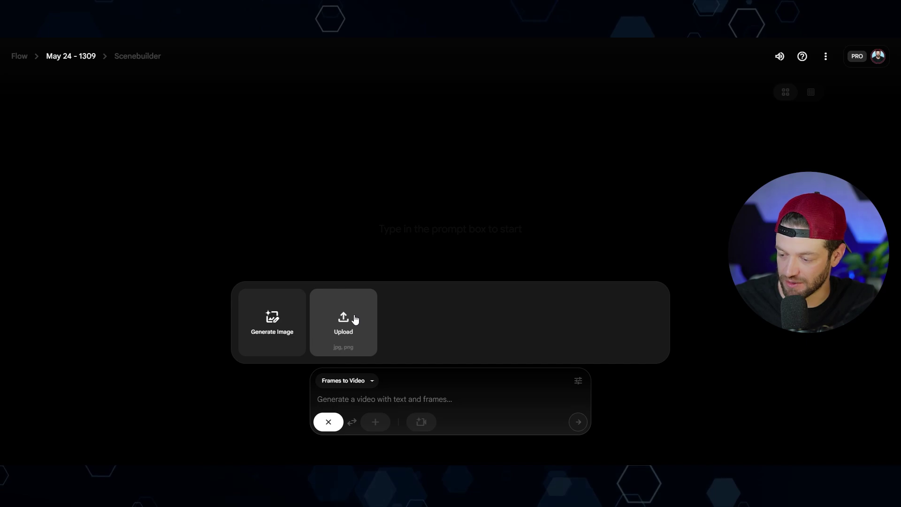
pyautogui.click(349, 296)
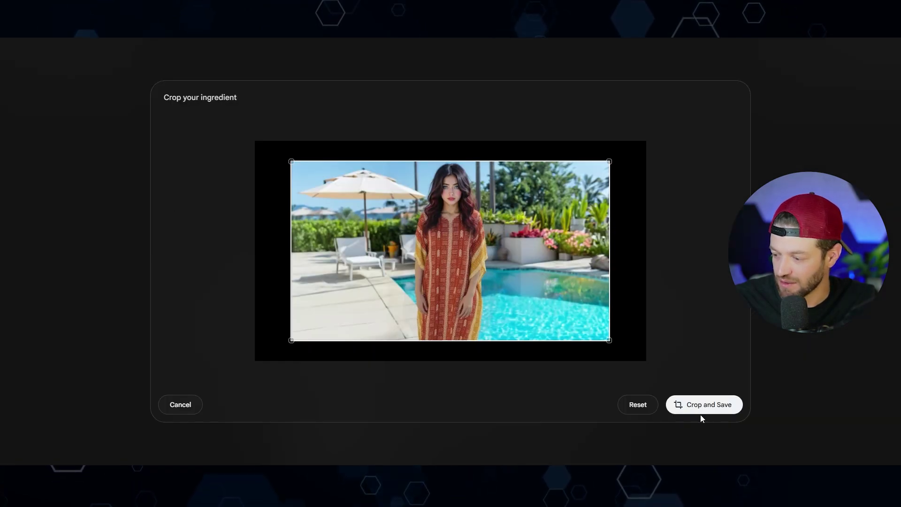
pyautogui.click(713, 406)
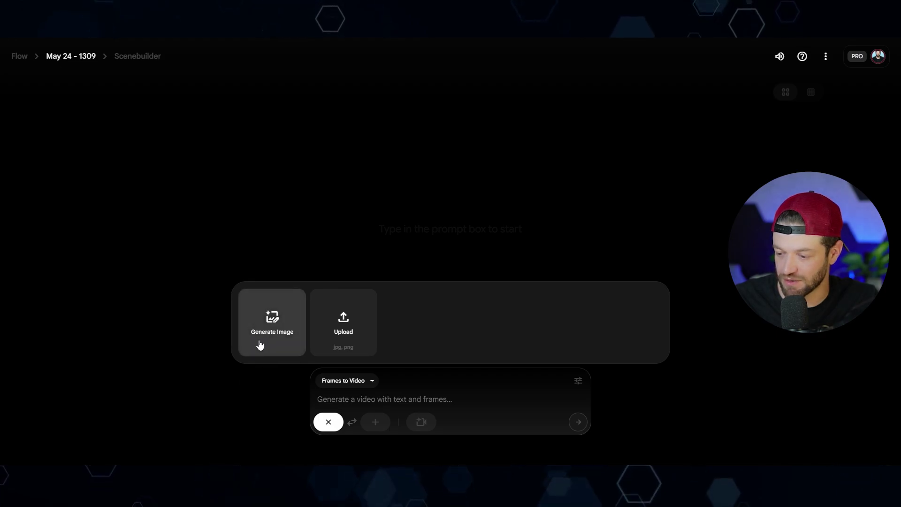
# Generate a start frame image of a fluffy dark kitten reaching for a red butterfly in a flowery meadow and use it
pyautogui.click(276, 326)
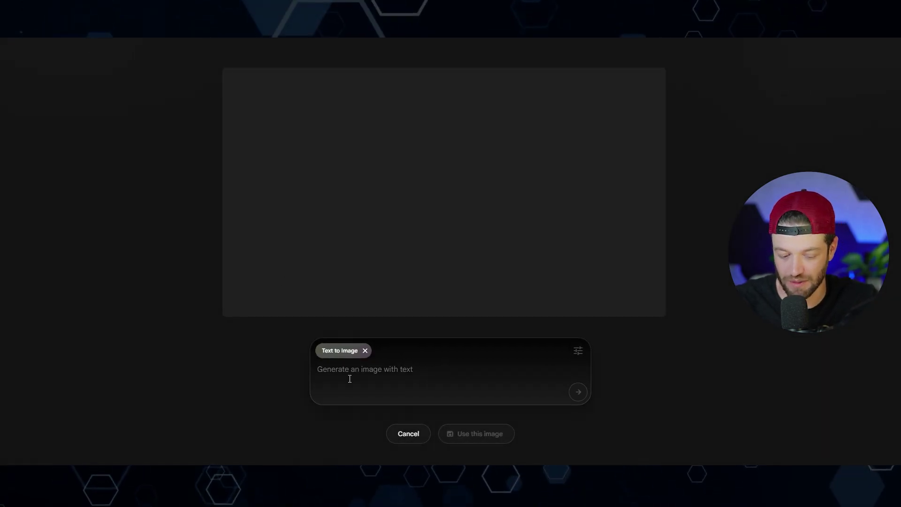
pyautogui.write('a fluffy ha')
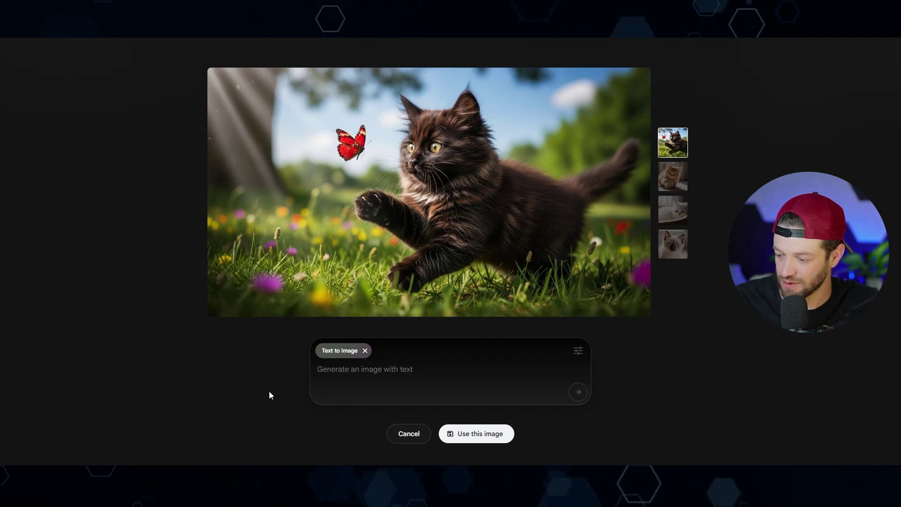
pyautogui.click(488, 437)
# Generate a video from the kitten frame with the prompt "the kitten chases the butterfly" and add the first clip to the scene
pyautogui.write('the kitten chases the butterfly')
pyautogui.moveTo(421, 399); pyautogui.dragTo(302, 397)
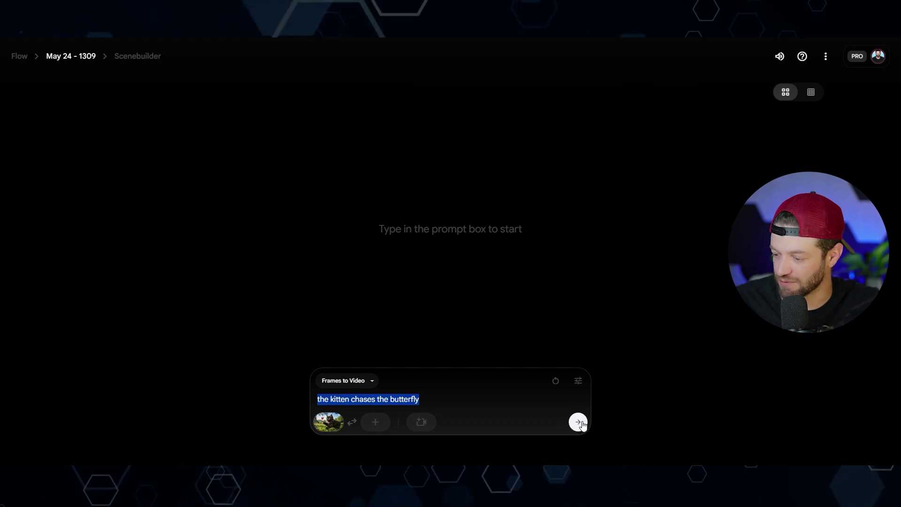
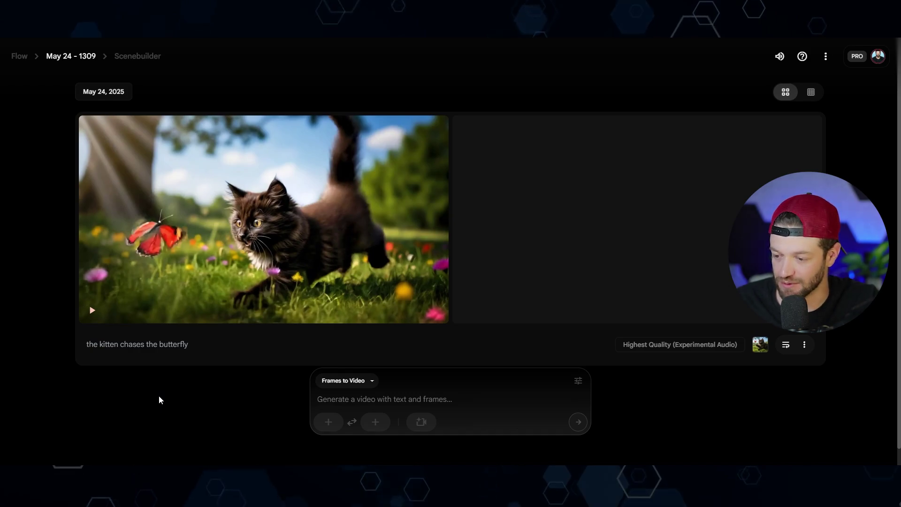
pyautogui.moveTo(111, 142)
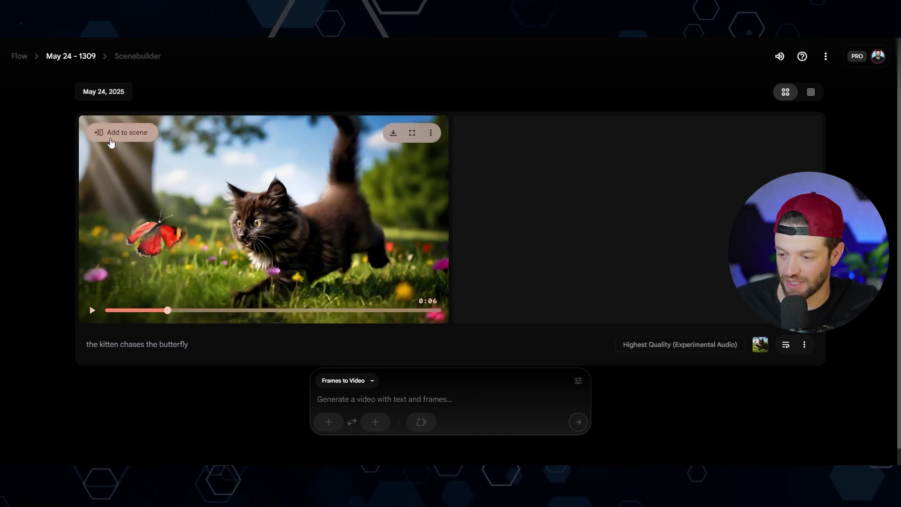
pyautogui.click(125, 134)
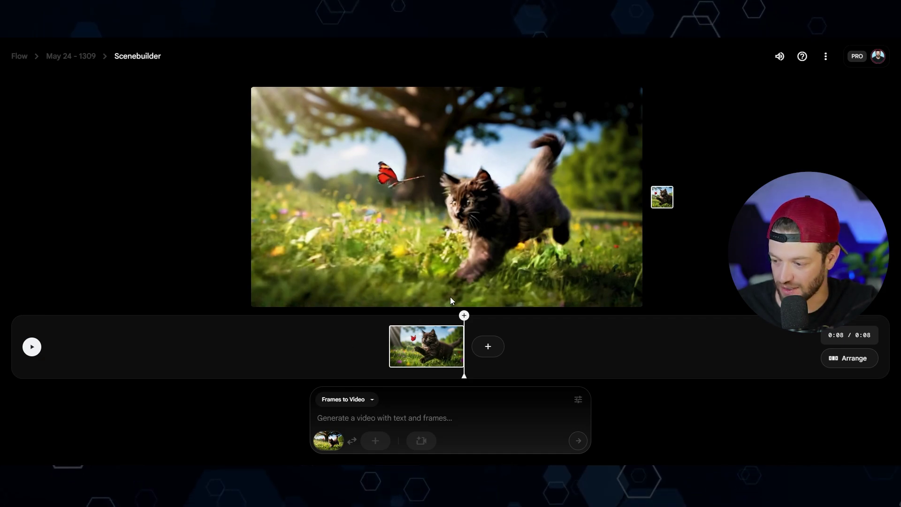
# Trim the end of the kitten clip in Scenebuilder so it lasts about 2 seconds
pyautogui.click(489, 348)
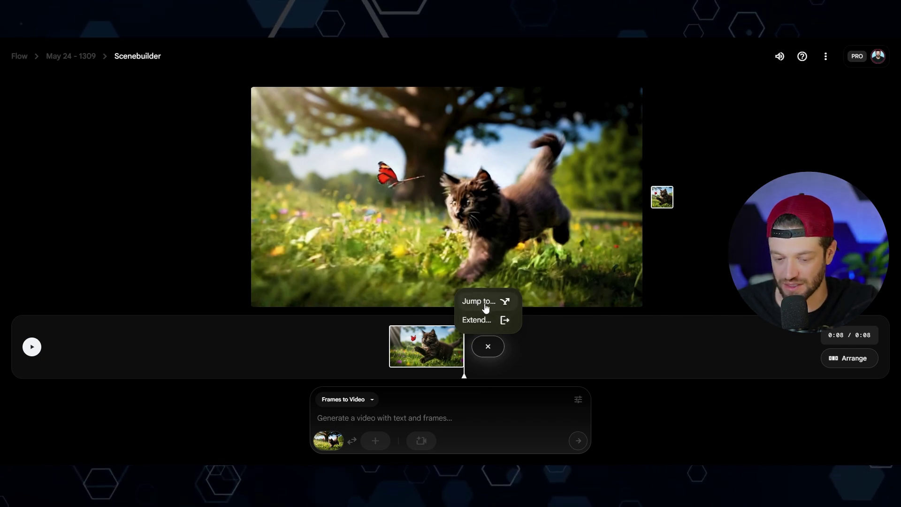
pyautogui.click(435, 208)
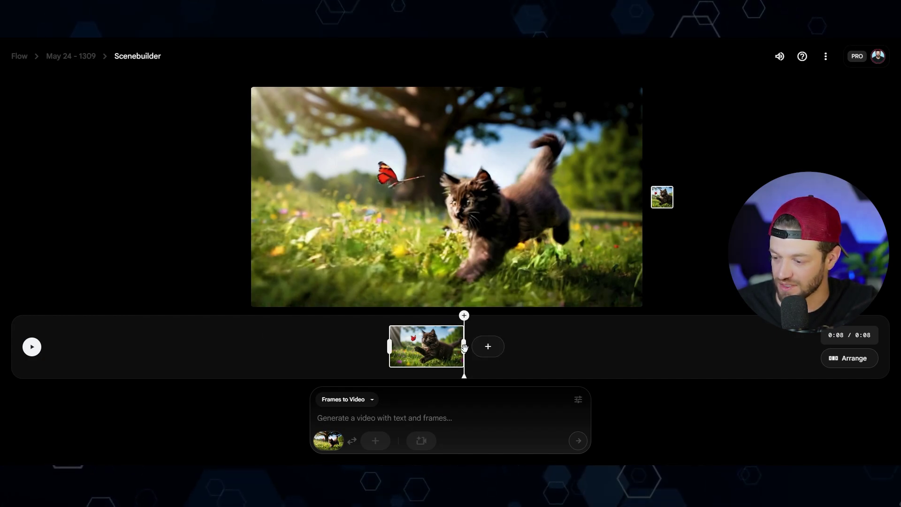
pyautogui.moveTo(433, 349); pyautogui.dragTo(429, 349)
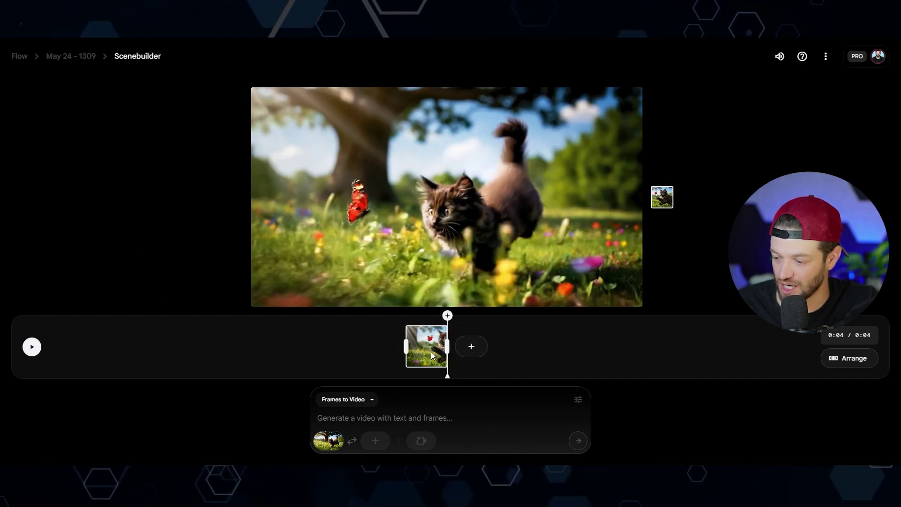
pyautogui.click(446, 347)
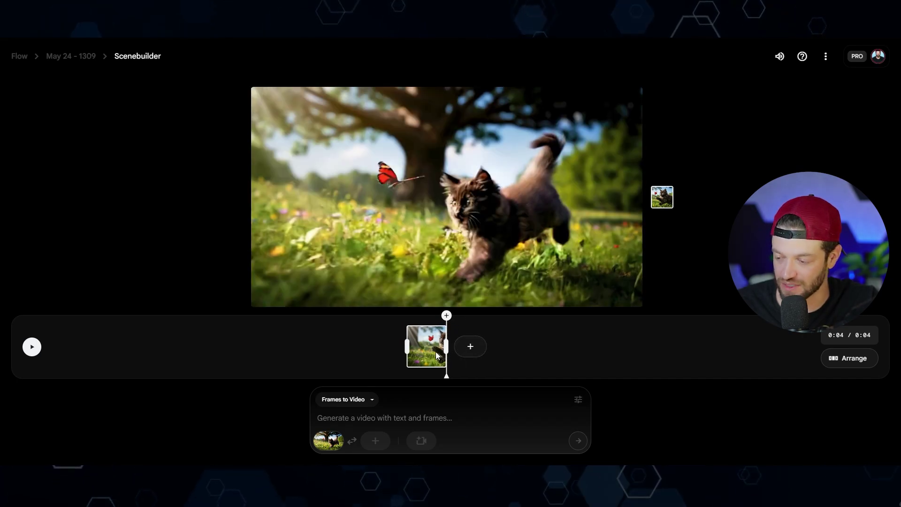
pyautogui.click(445, 343)
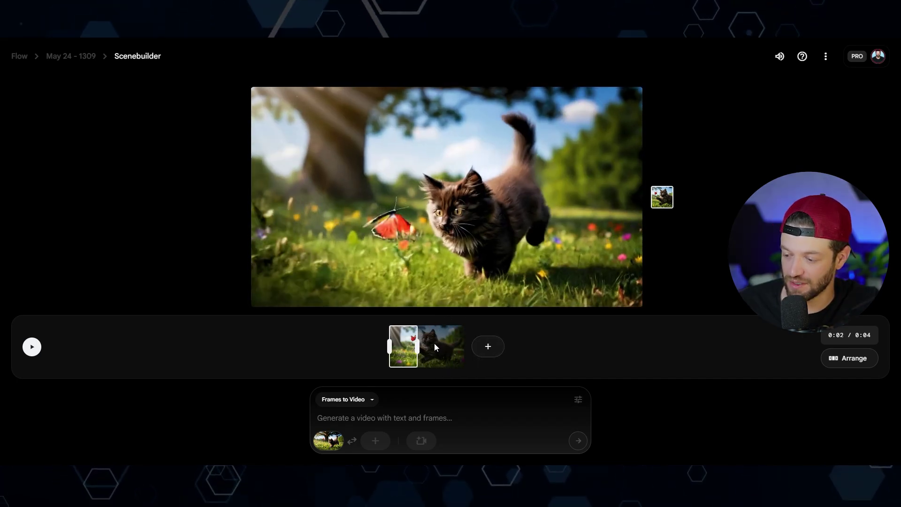
pyautogui.click(430, 345)
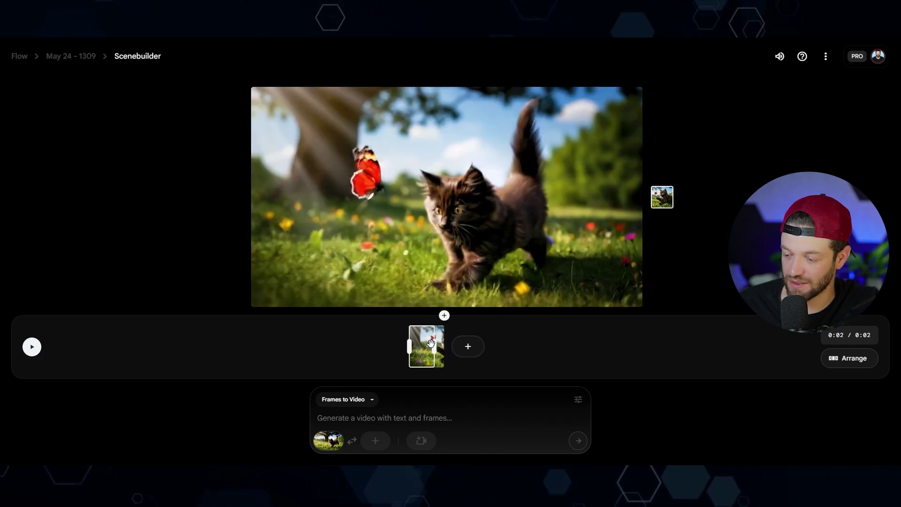
# Extend the trimmed clip with the prompt "the butterfly transforms into a dog and starts chasing the cat." and play the scene
pyautogui.click(463, 346)
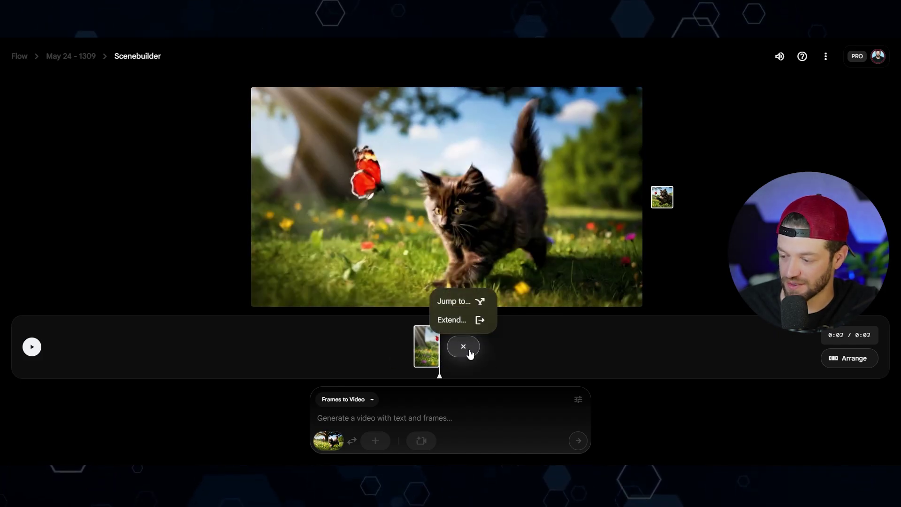
pyautogui.click(456, 320)
pyautogui.write('the butterfly transforms into a dog and starts chasing the cat.')
pyautogui.moveTo(320, 418); pyautogui.dragTo(434, 421)
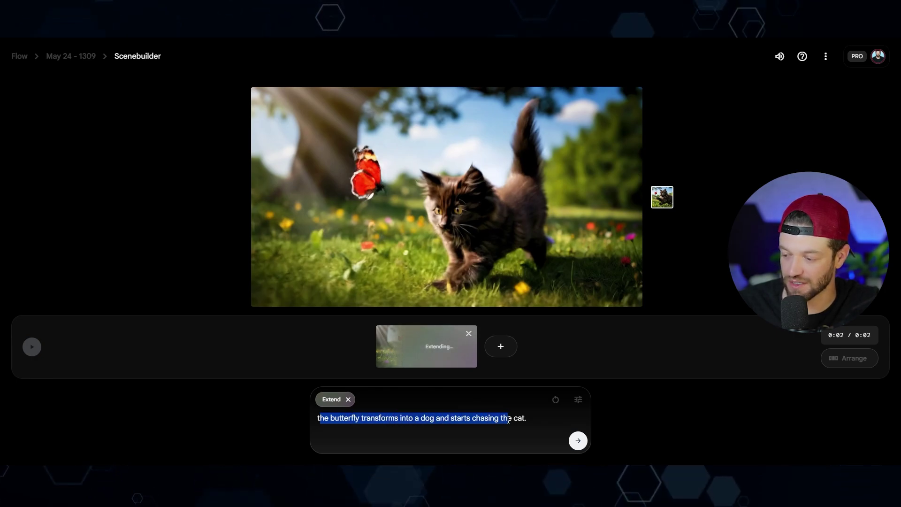
pyautogui.press('Return')
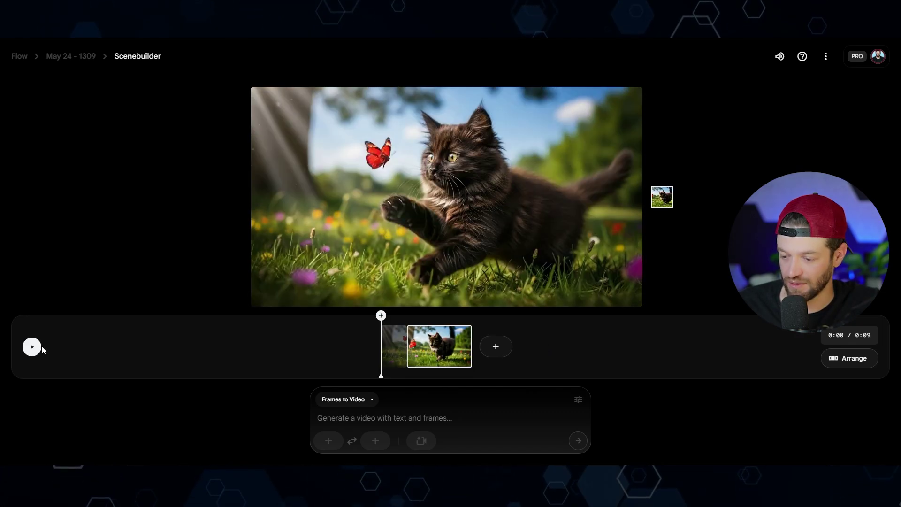
pyautogui.click(32, 346)
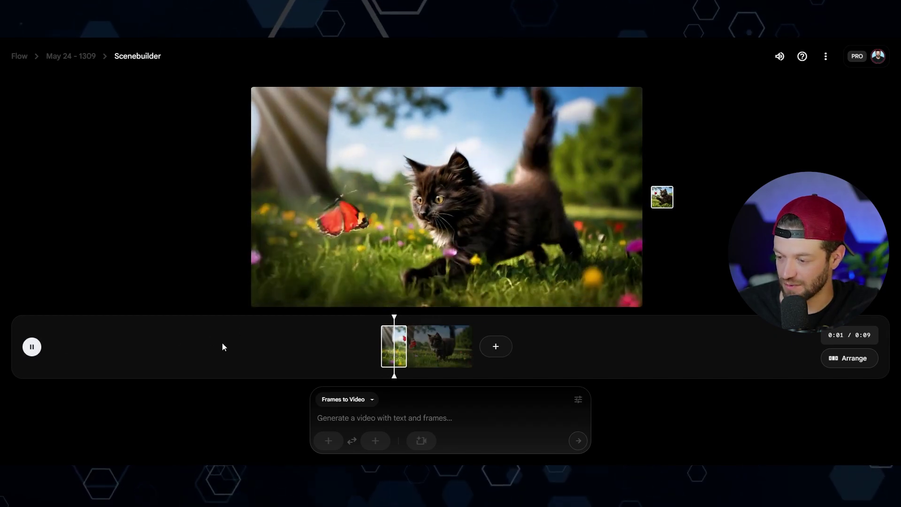